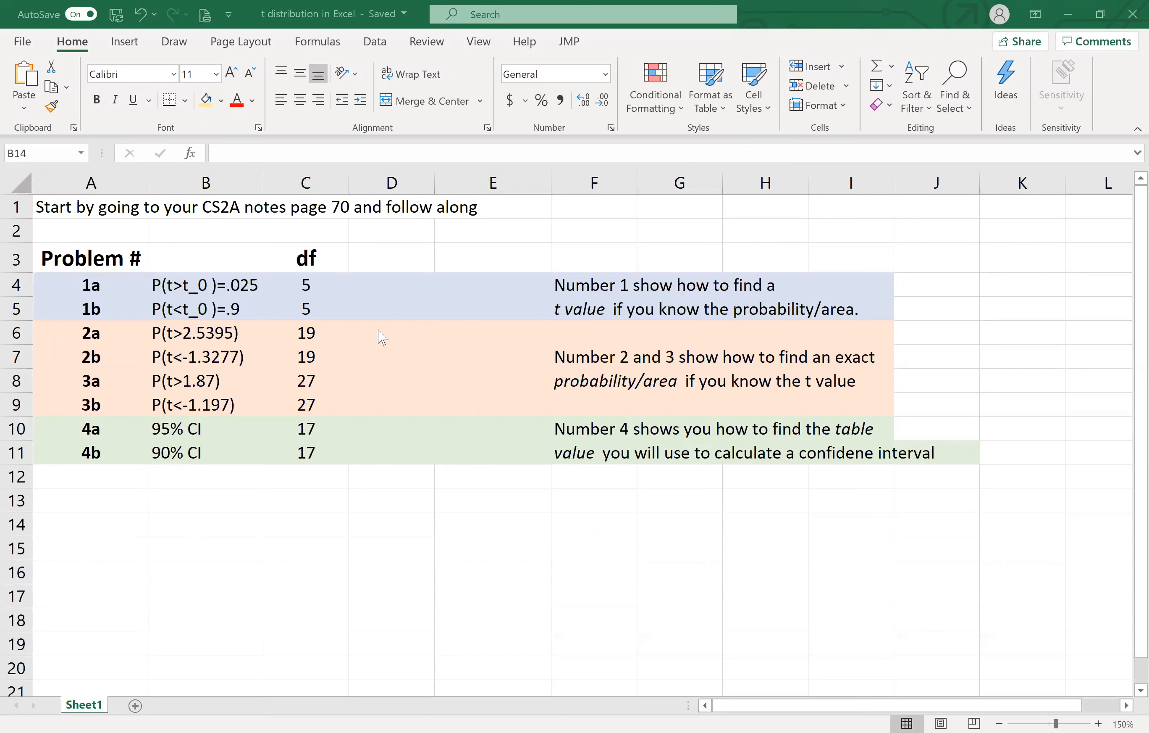
# - Begin a formula in D4 for problem 1a with the left-tailed inverse t function T.INV
pyautogui.click(398, 288)
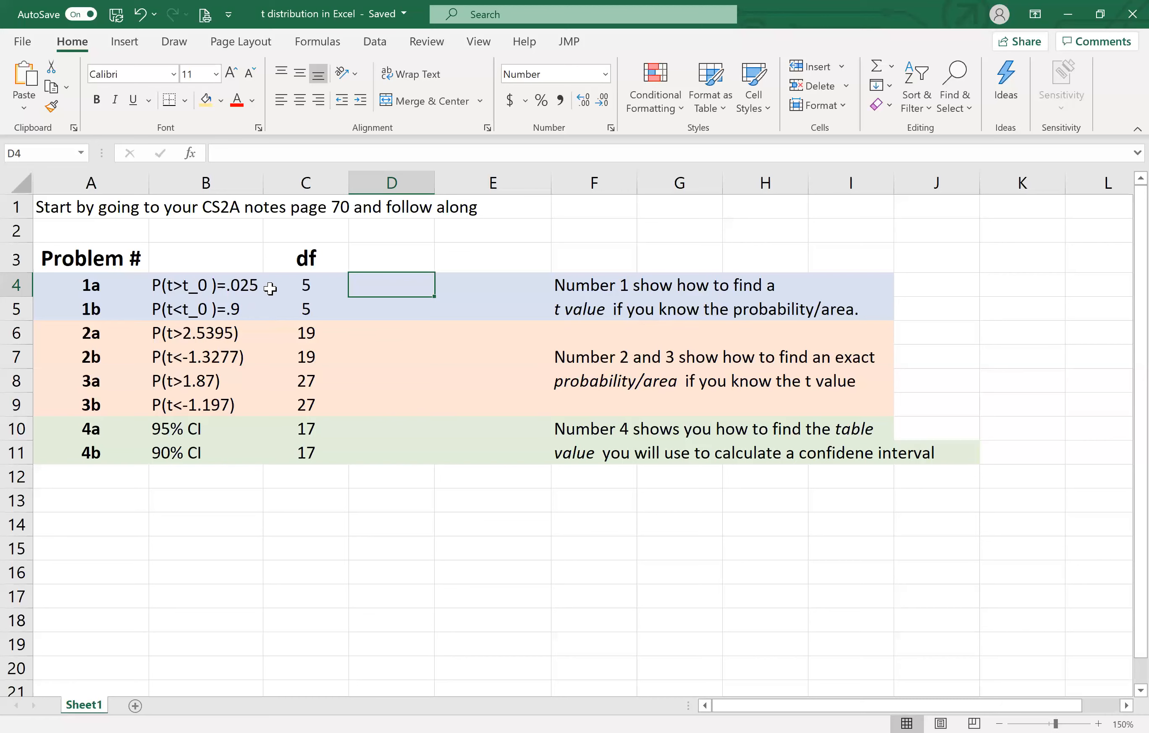
pyautogui.write('=')
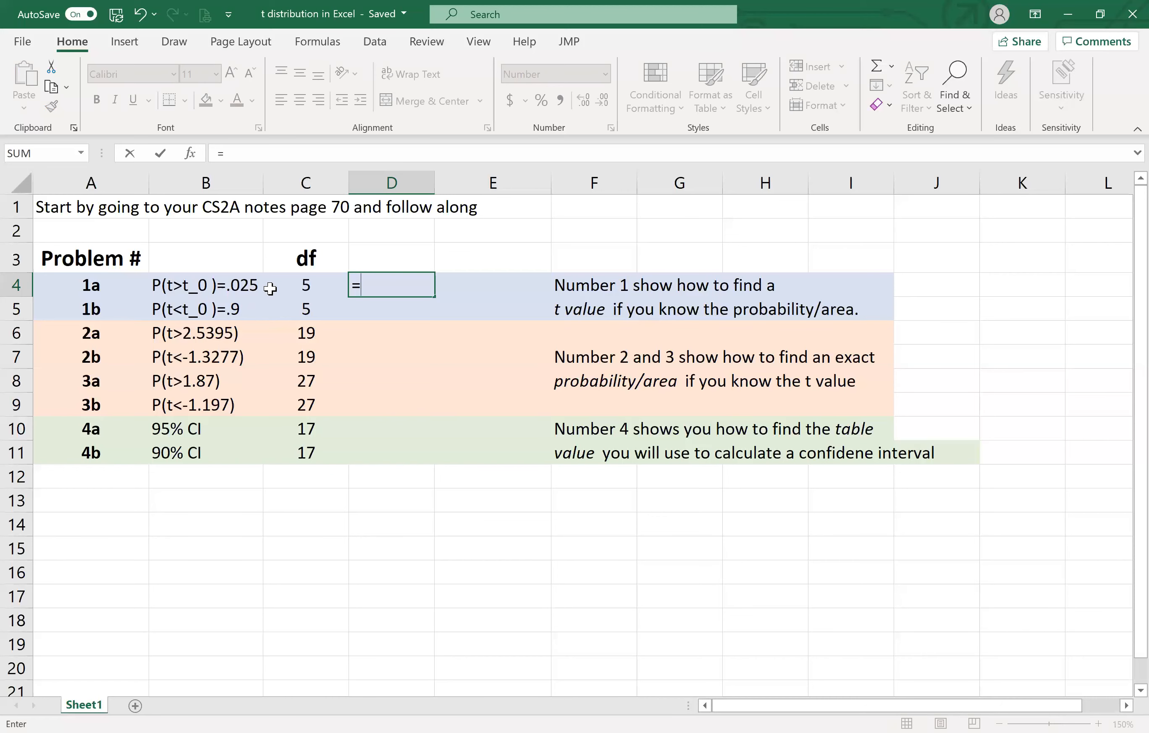
pyautogui.write('t')
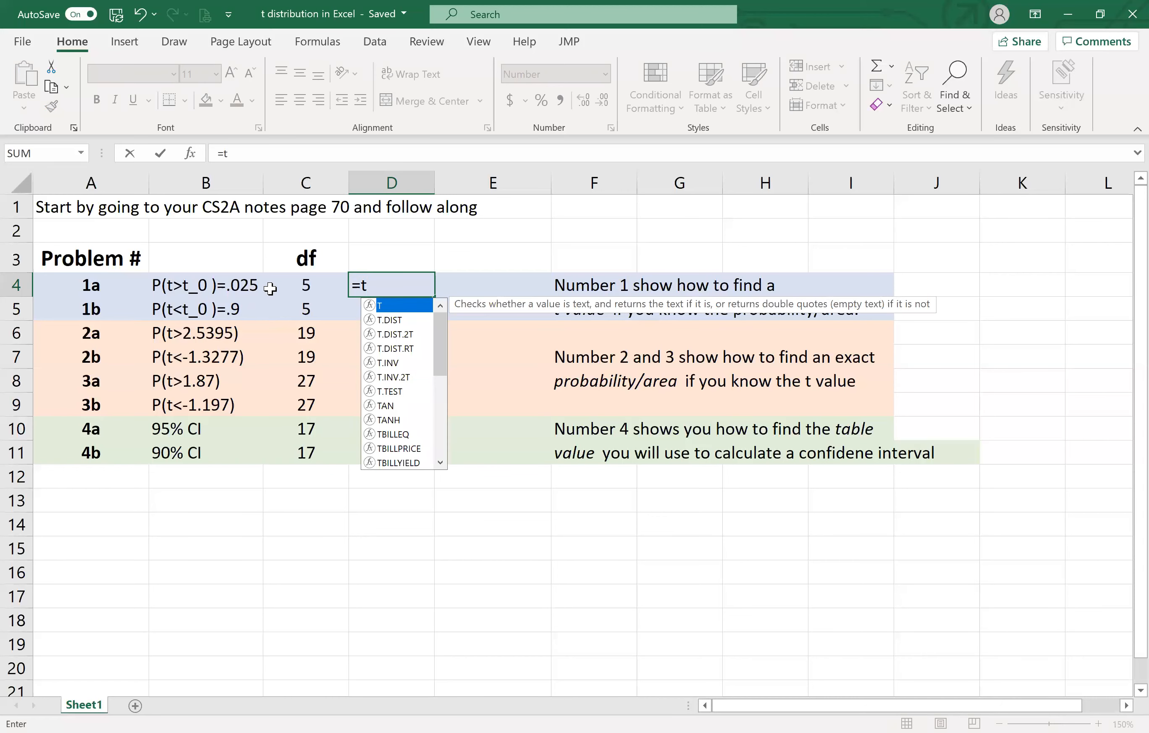
pyautogui.press('Down')
pyautogui.press('Down')
pyautogui.press('Down')
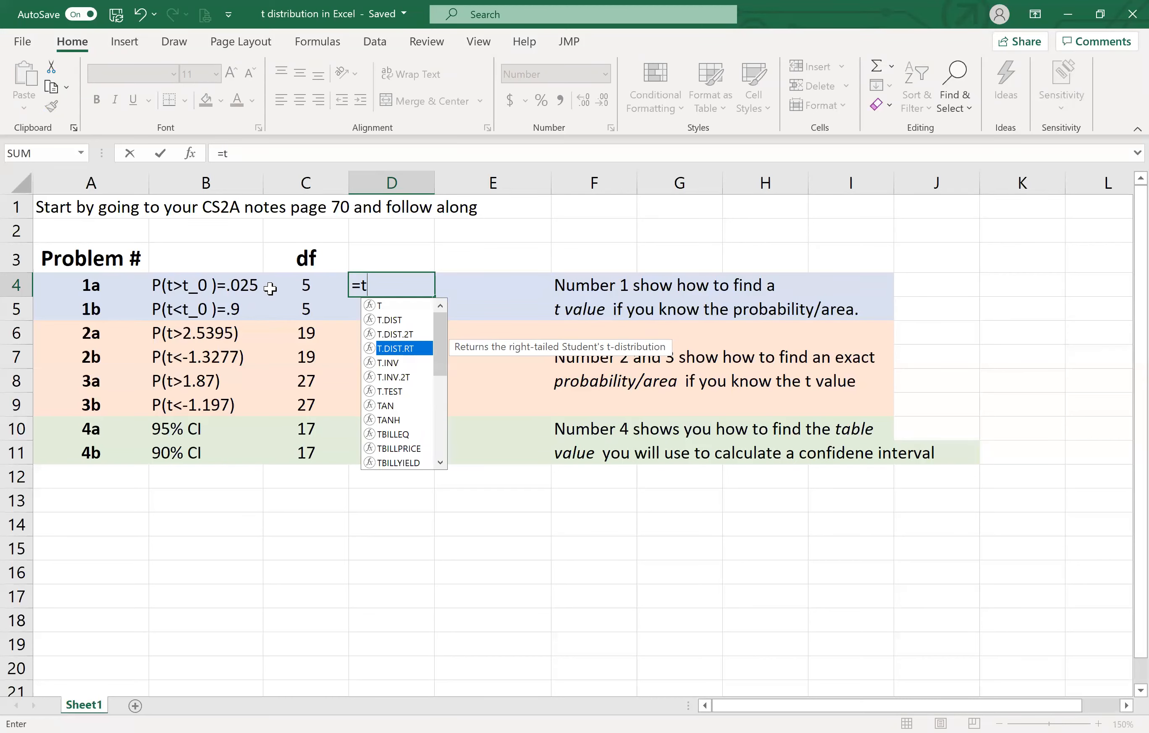
pyautogui.press('Up')
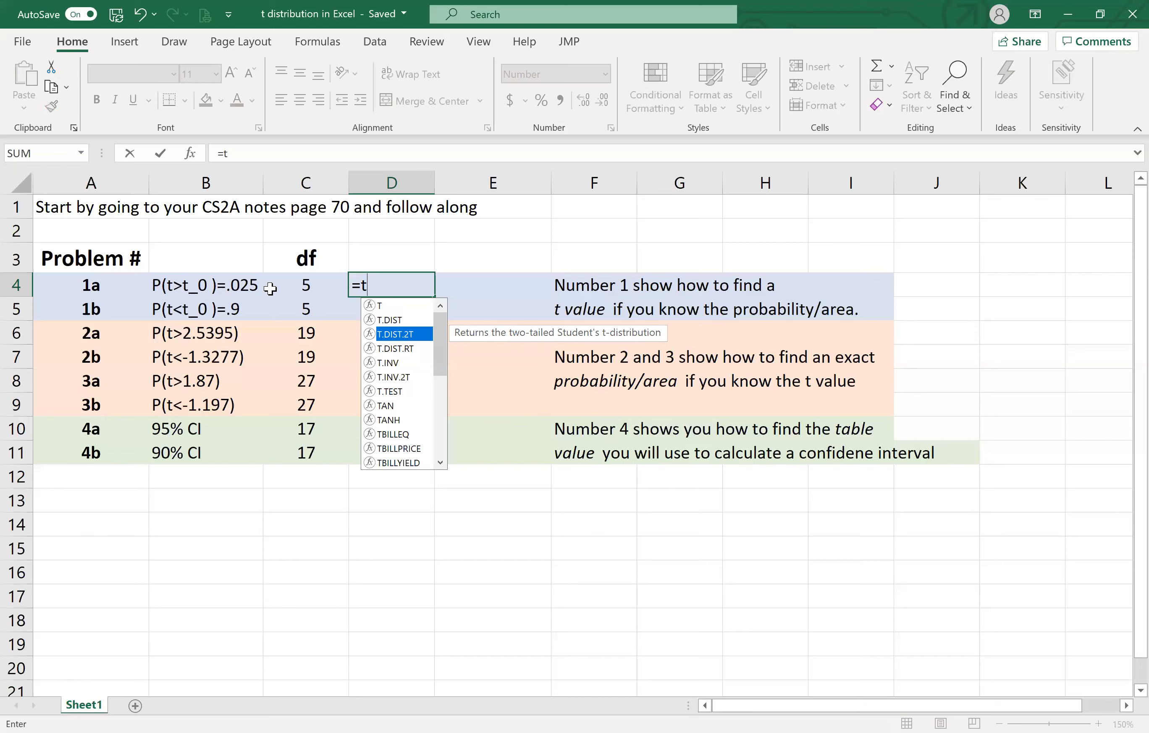
pyautogui.press('Down')
pyautogui.press('Down')
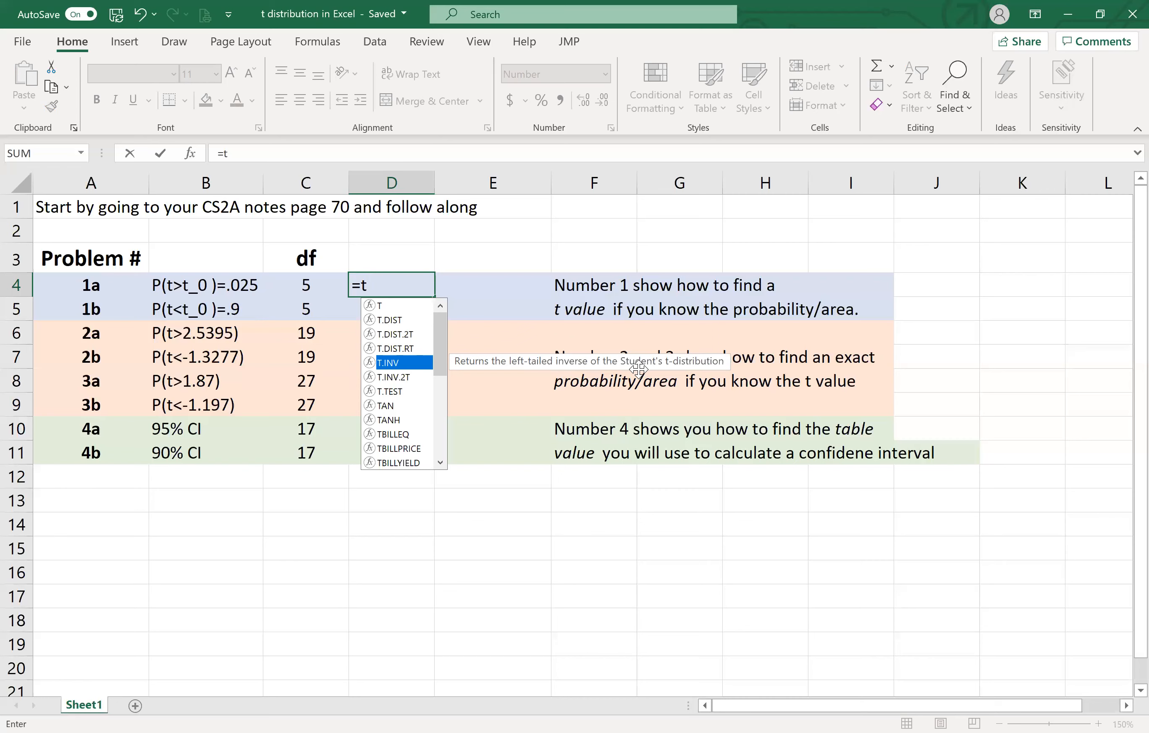
pyautogui.doubleClick(405, 366)
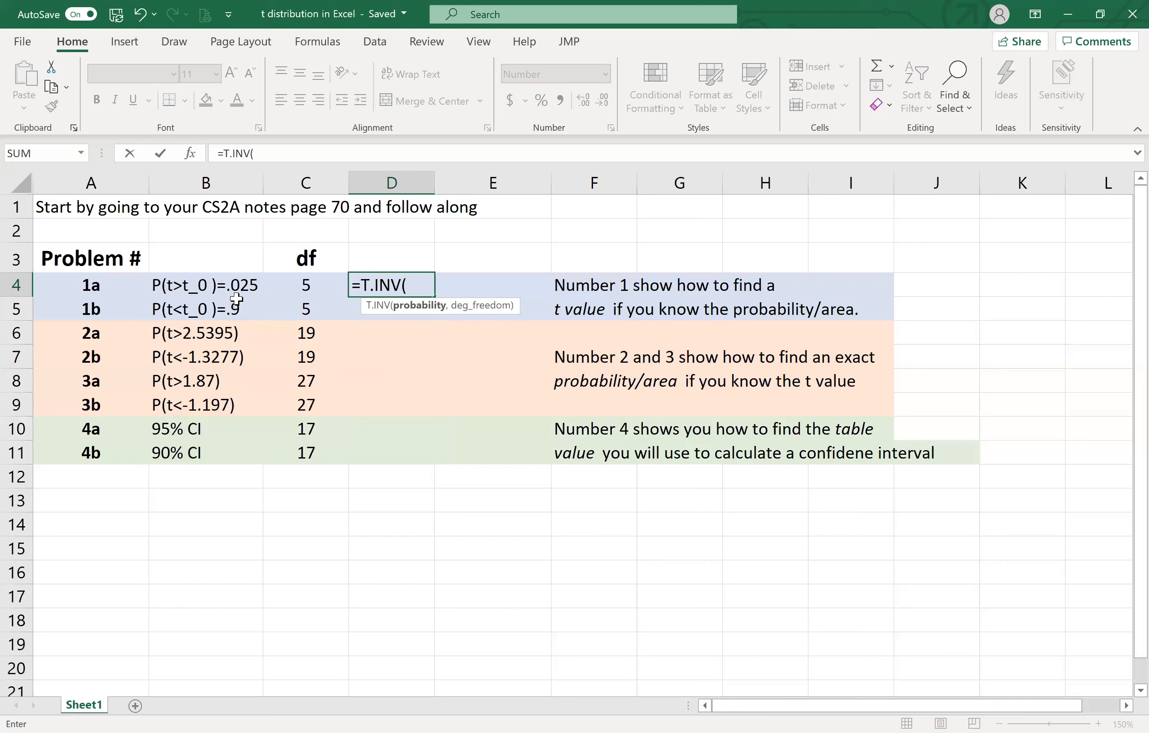
# - Complete D4's T.INV formula with probability 1-.025 and the degrees of freedom from C4, and reselect the cell
pyautogui.write('1-.025,')
pyautogui.click(299, 288)
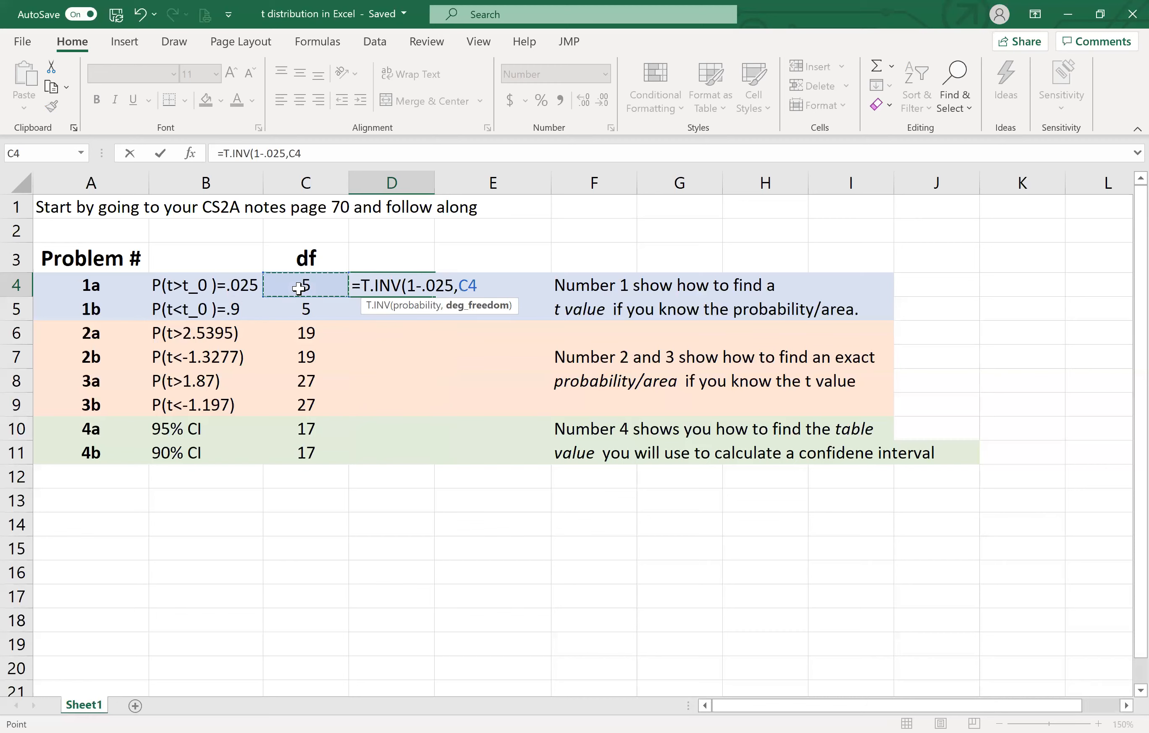
pyautogui.write(')')
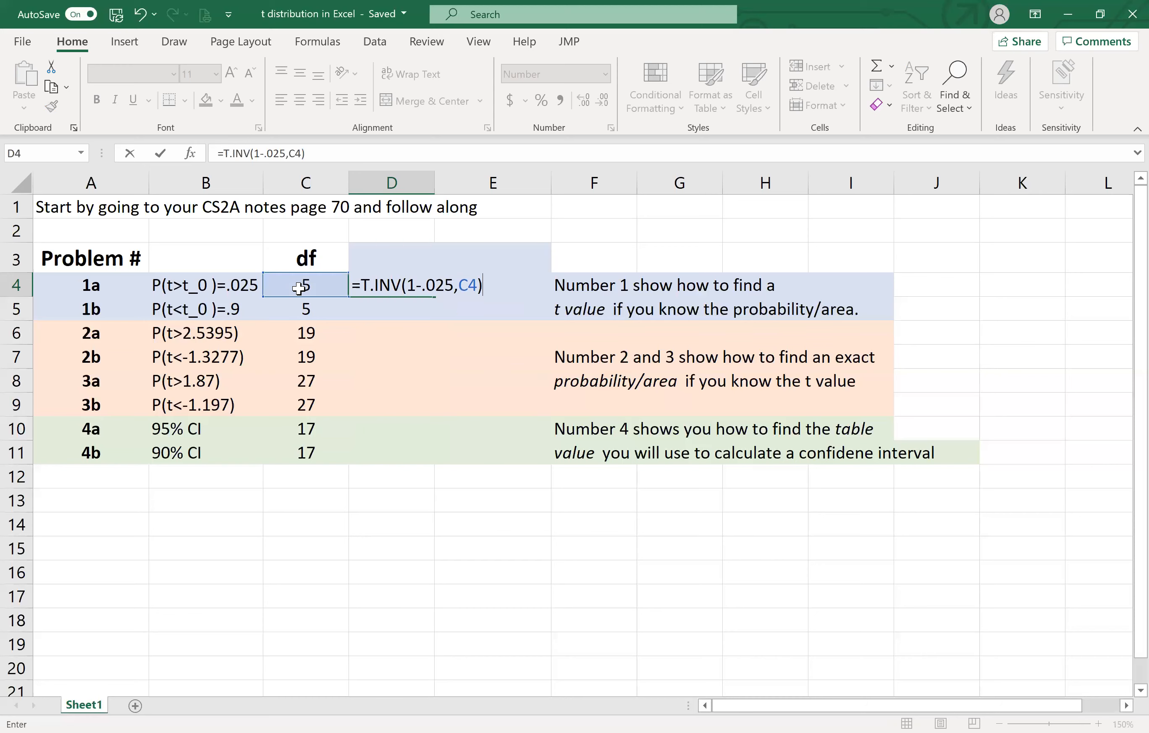
pyautogui.press('Return')
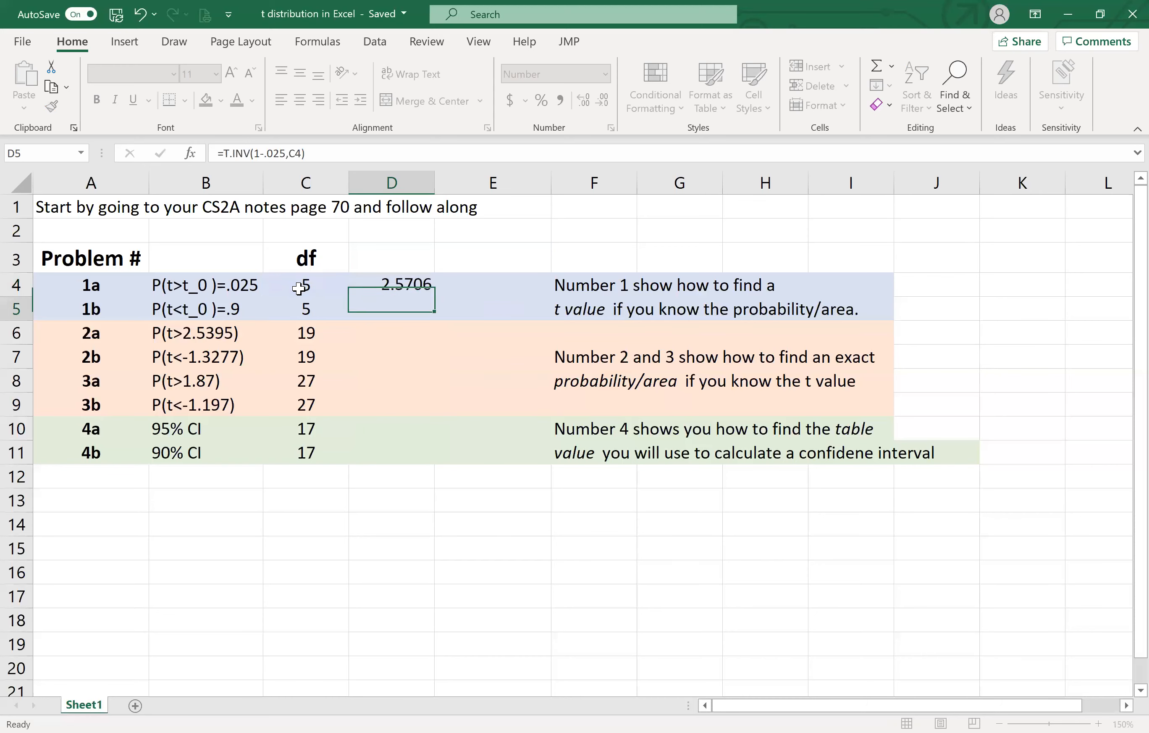
pyautogui.press('Up')
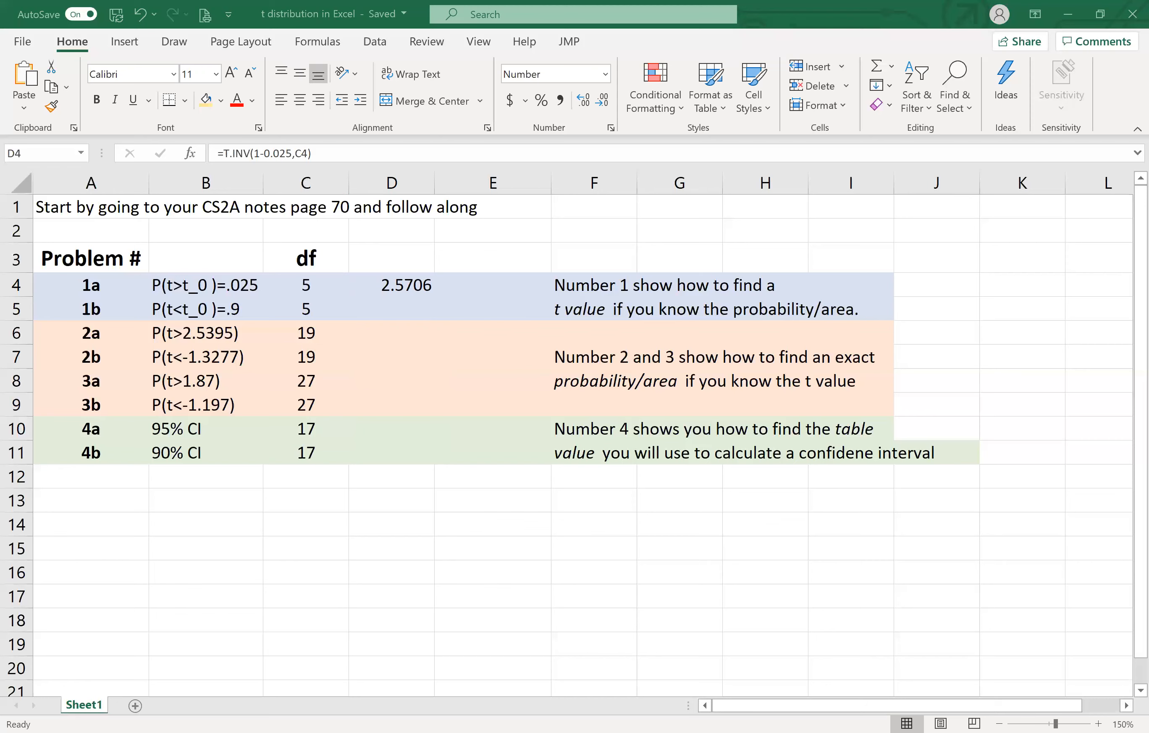
# - Calculate the t value for problem 1b in D5 with T.INV, using probability .9 and the degrees of freedom from C5
pyautogui.click(392, 315)
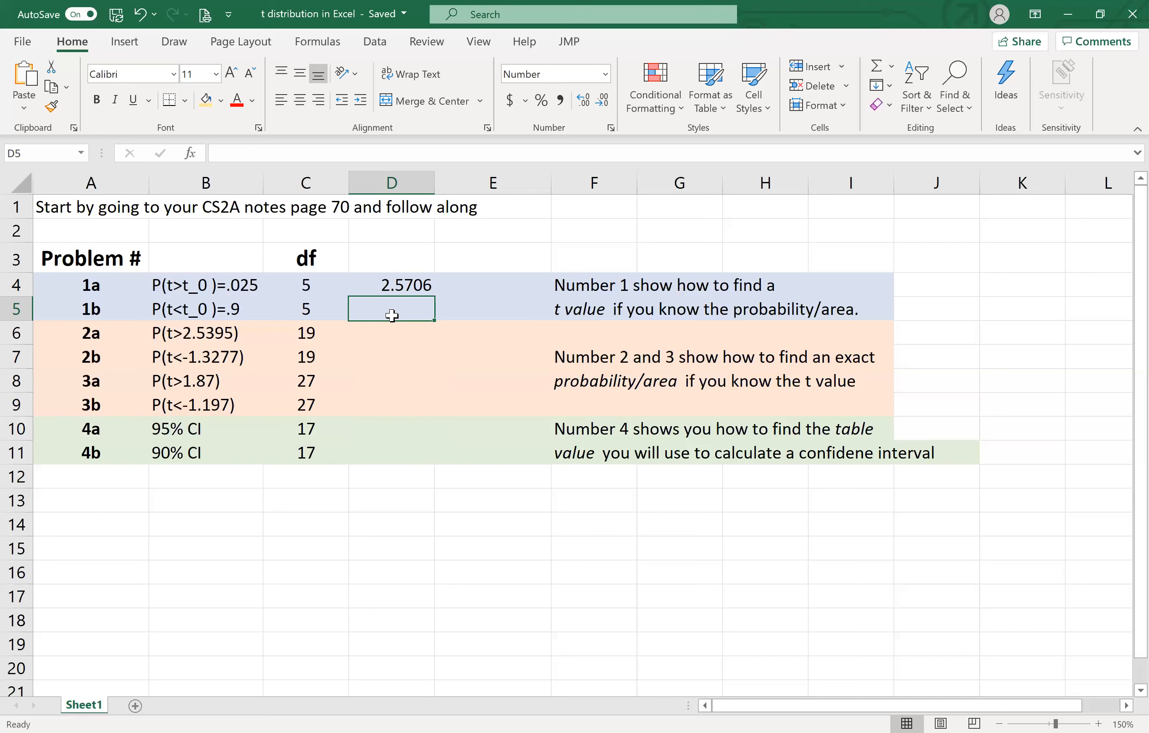
pyautogui.write('=')
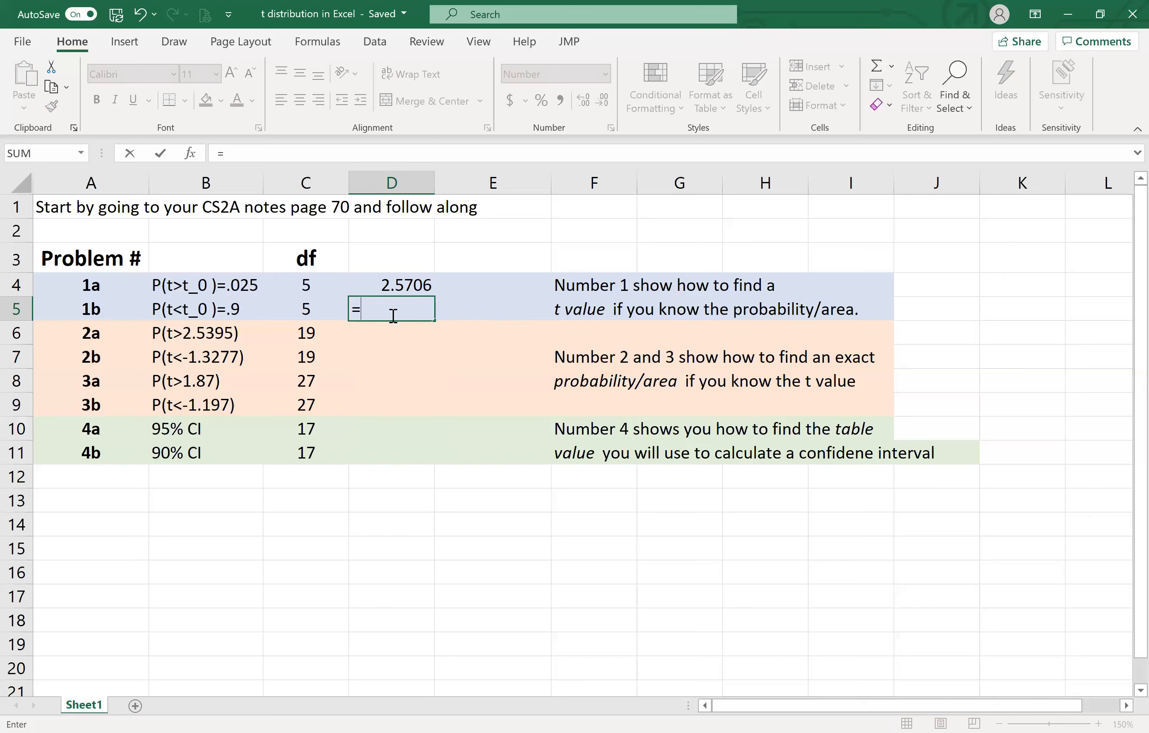
pyautogui.write('t.')
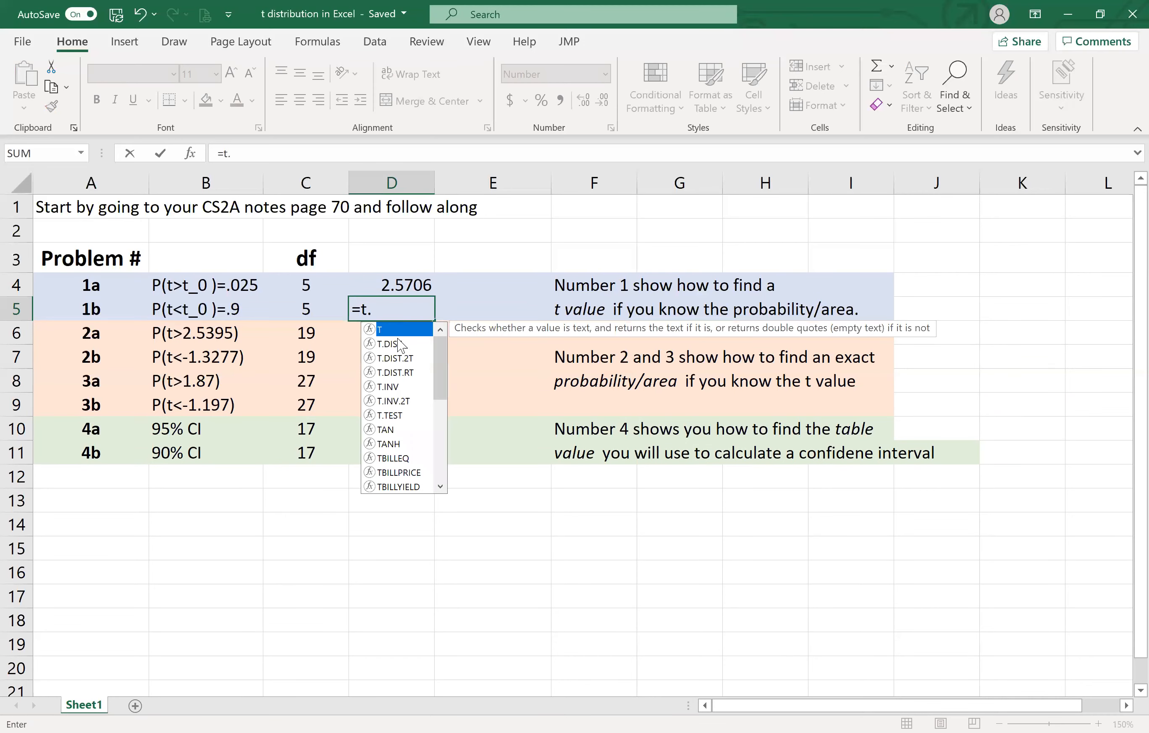
pyautogui.doubleClick(397, 386)
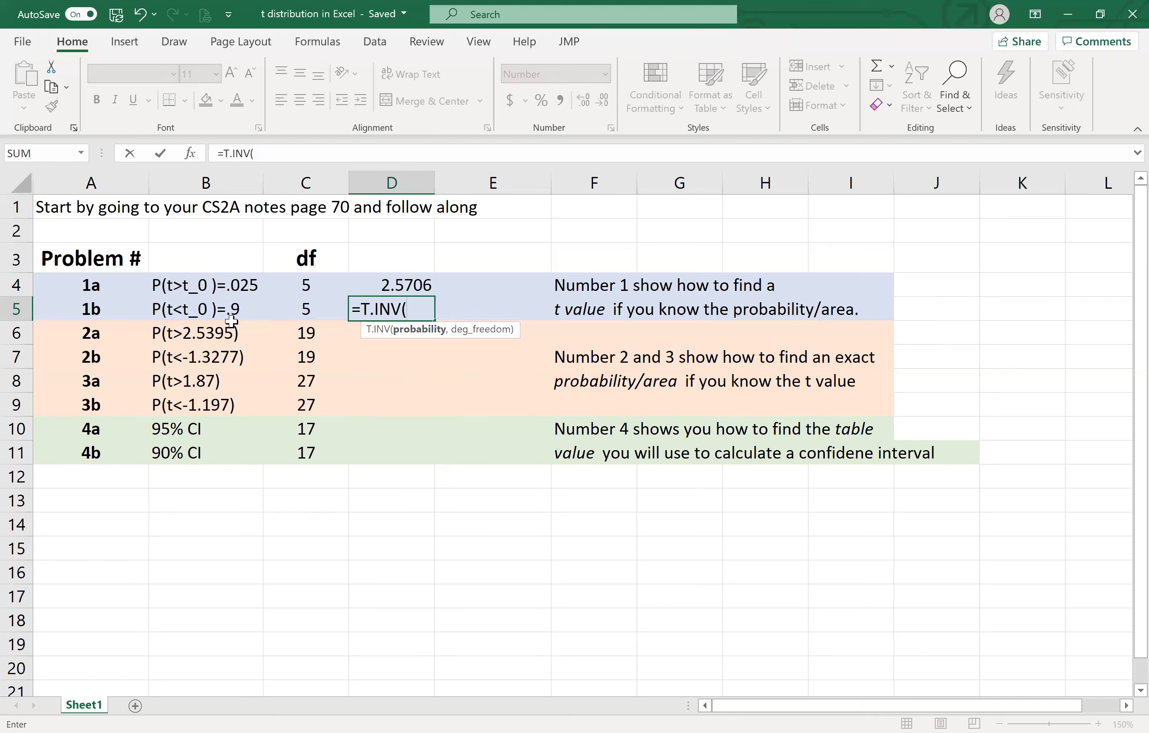
pyautogui.write('.9,')
pyautogui.click(306, 305)
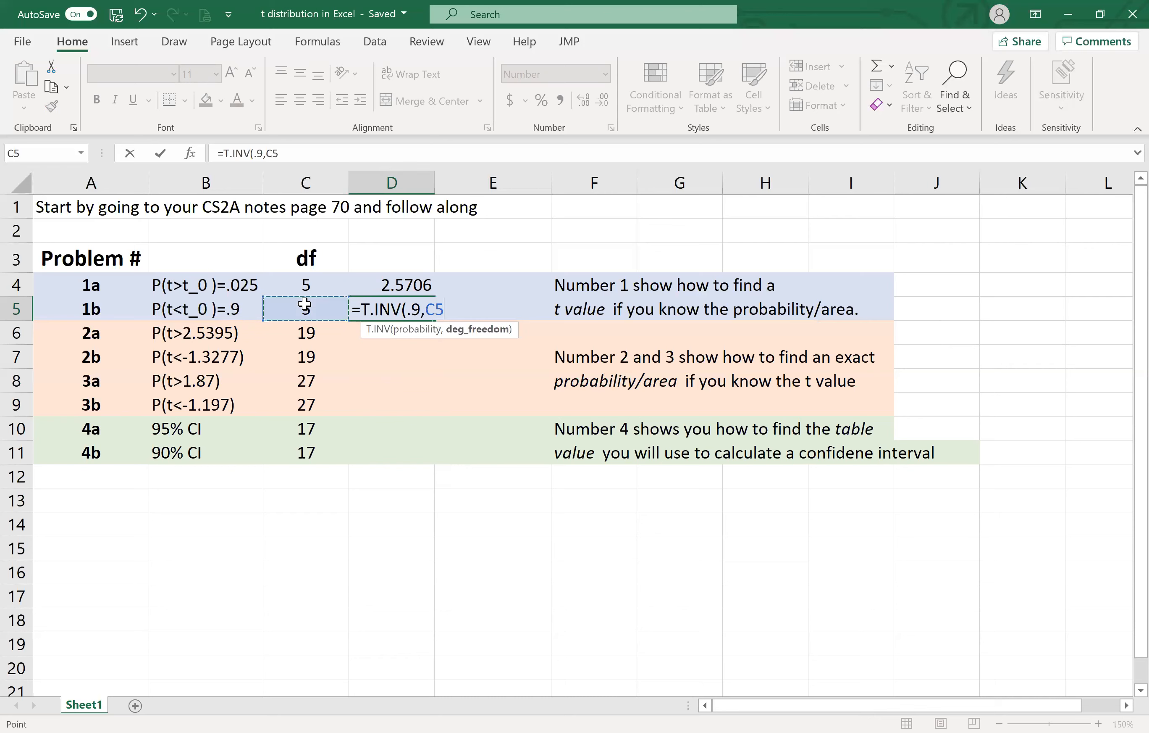
pyautogui.press('Return')
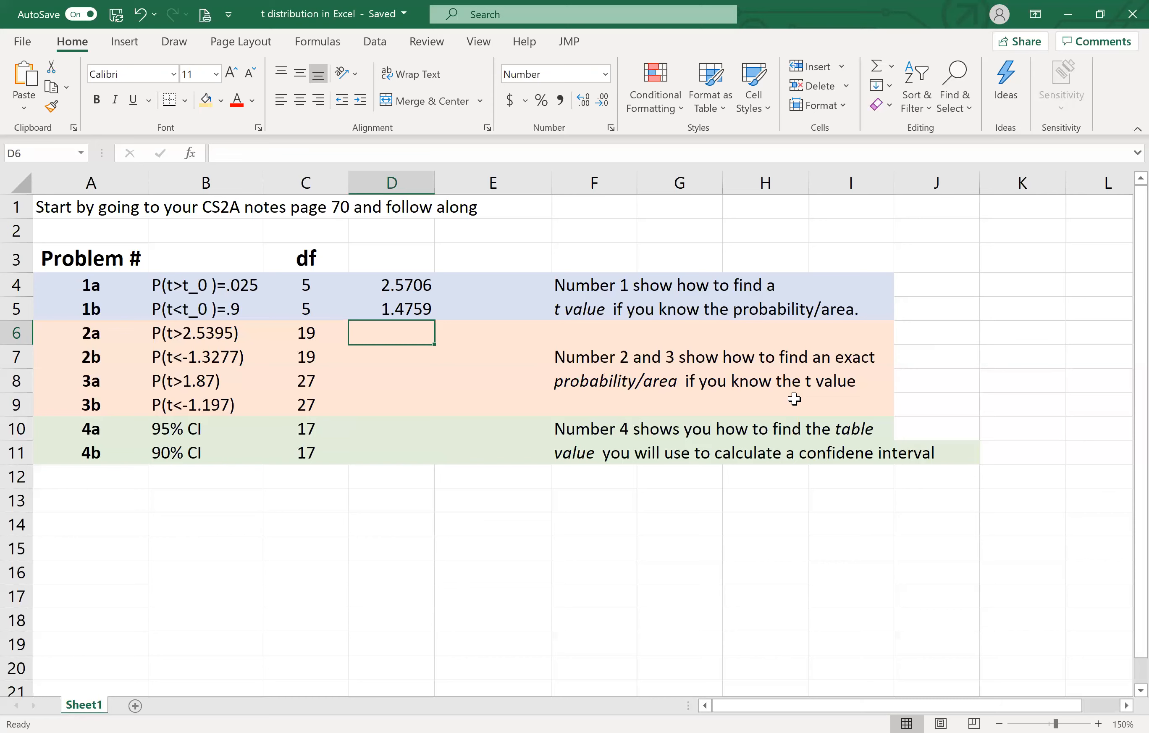
# - Calculate problem 2a's right-tail probability in D6 with T.DIST.RT, using t value 2.5395 and the degrees of freedom from C6
pyautogui.write('=t')
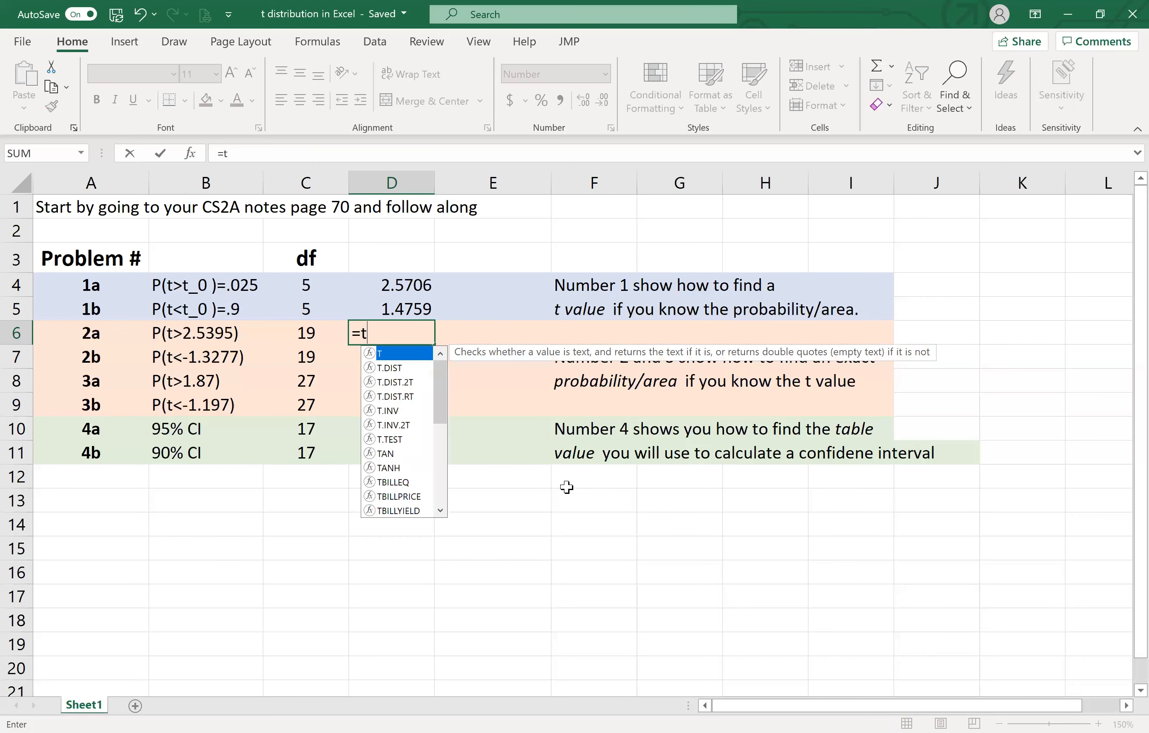
pyautogui.click(411, 367)
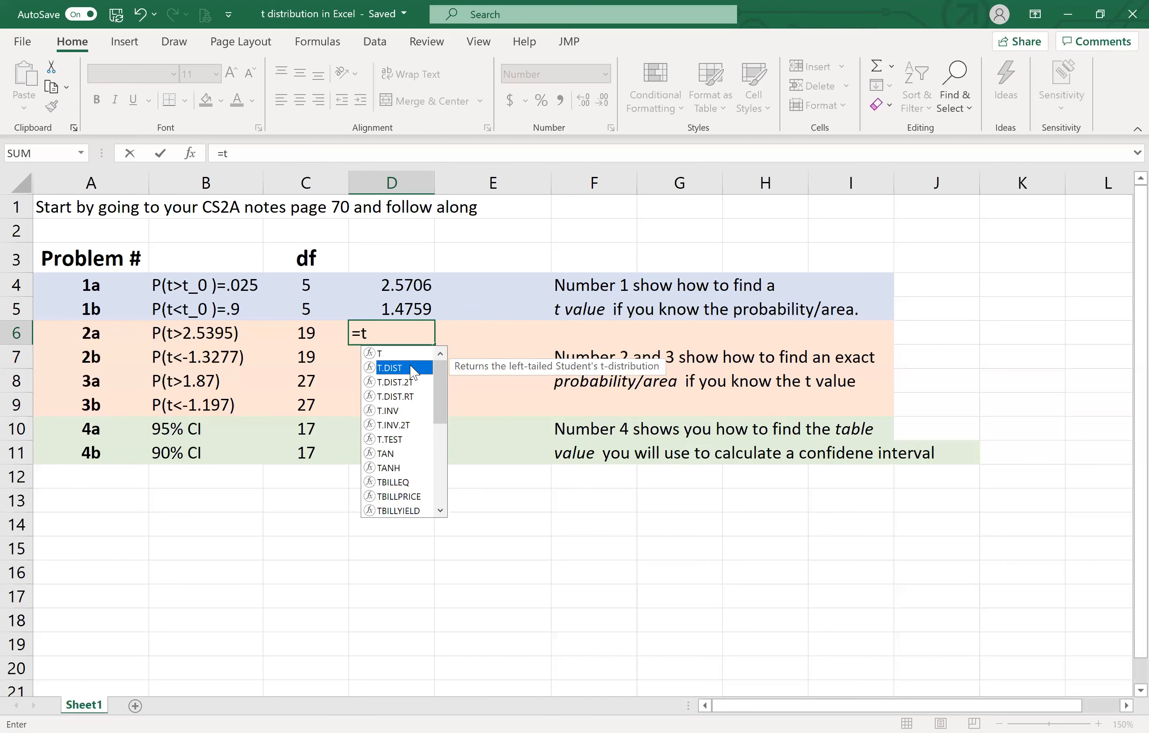
pyautogui.click(407, 399)
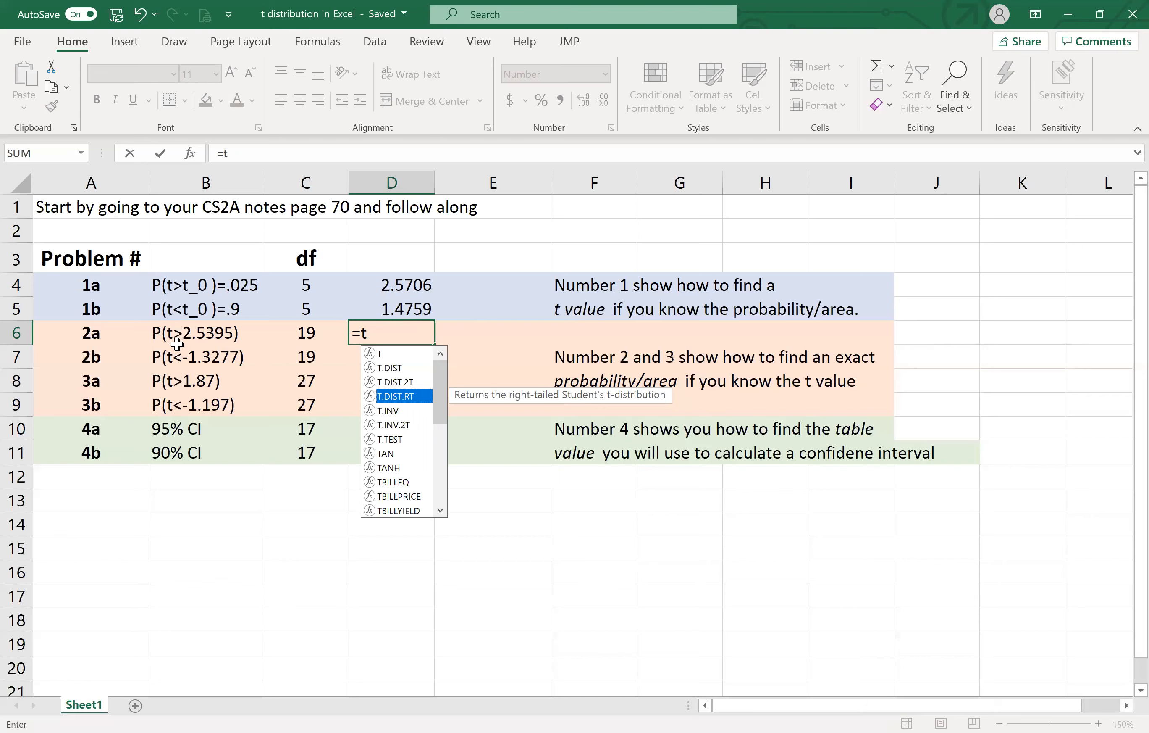
pyautogui.doubleClick(414, 403)
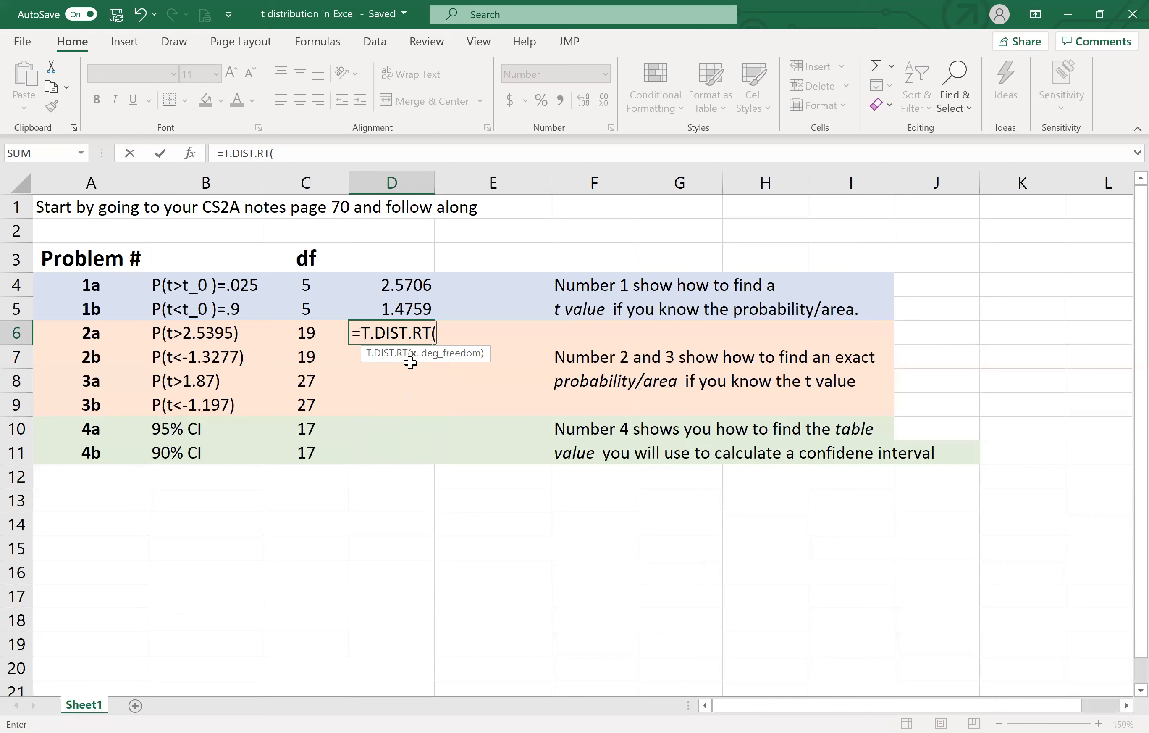
pyautogui.write('2.5395,')
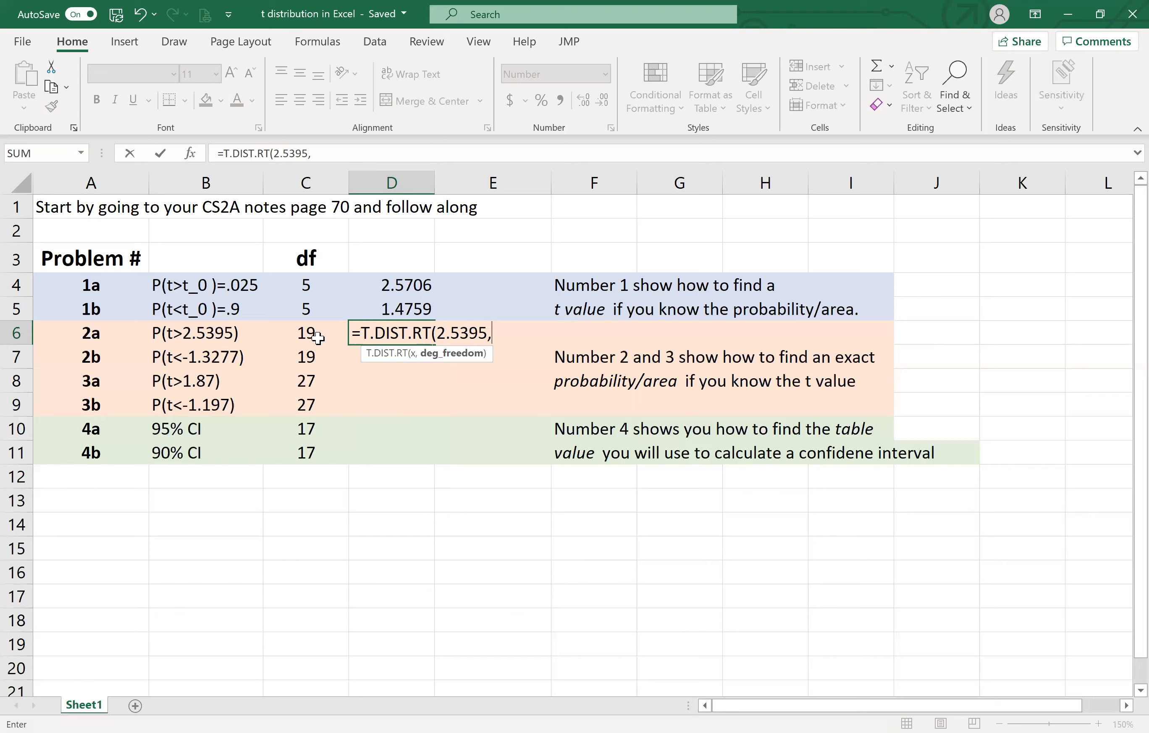
pyautogui.click(309, 334)
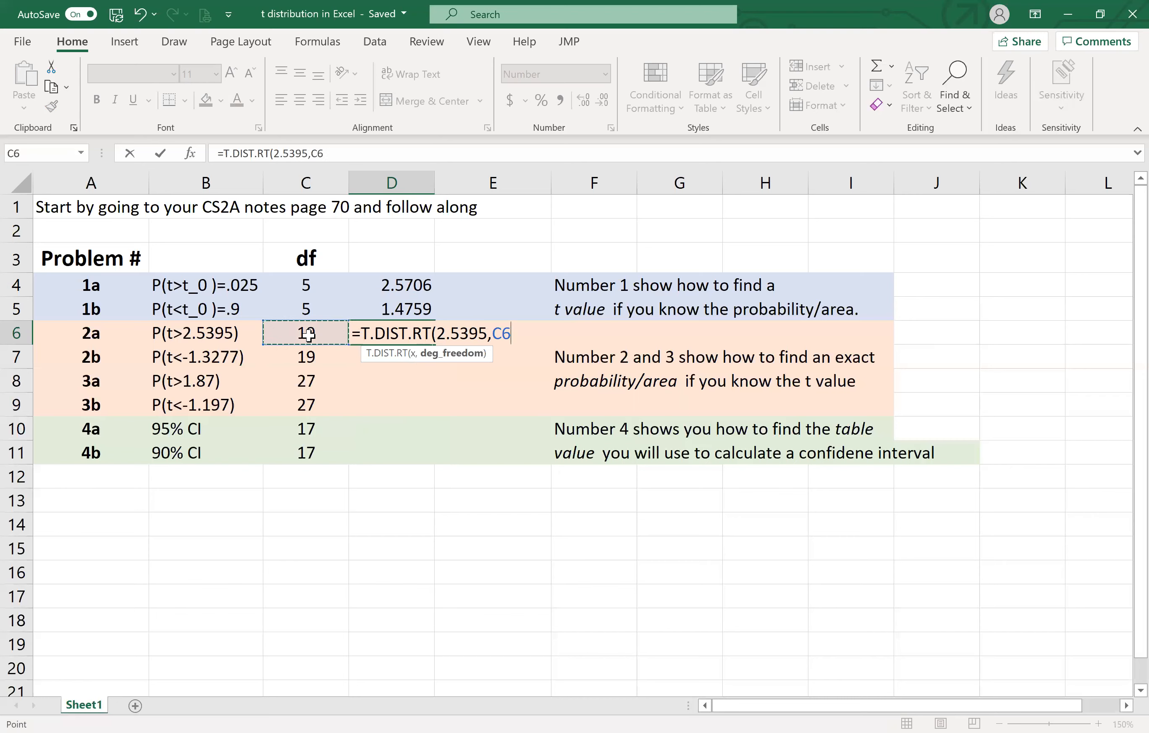
pyautogui.write(')')
pyautogui.press('Return')
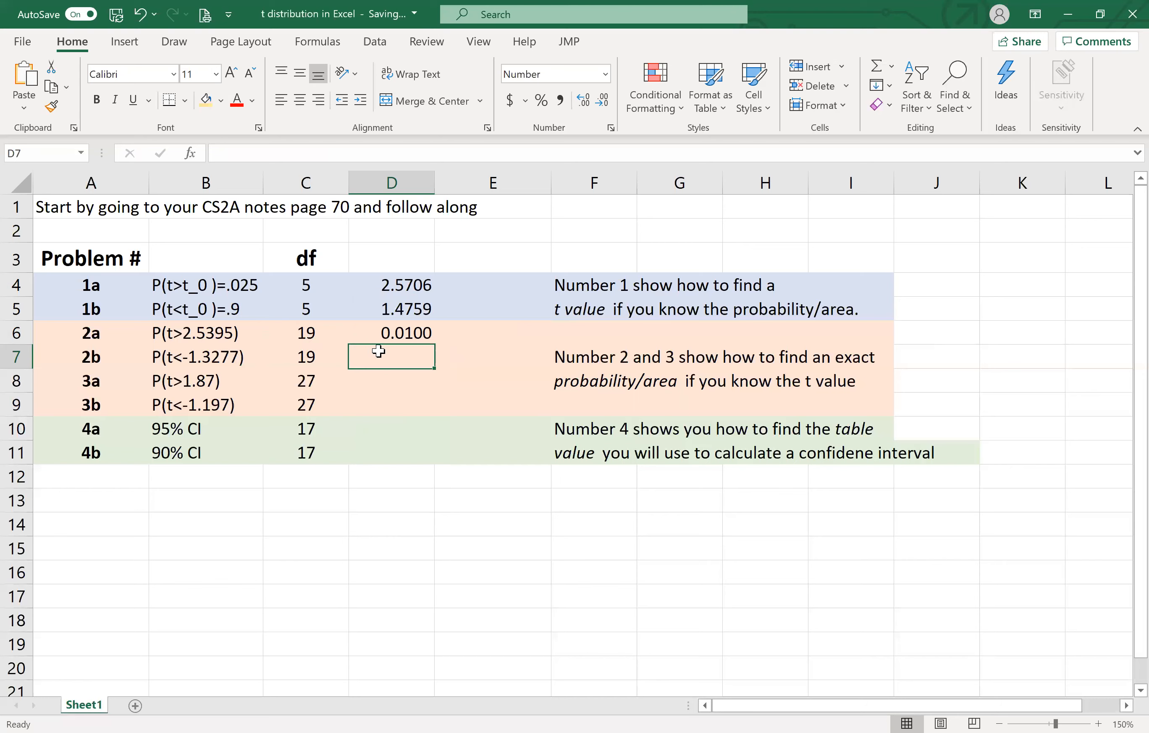
# - Calculate problem 2b's left-tail probability in D7 with T.DIST, using -1.3277, the degrees of freedom from C7 and cumulative TRUE
pyautogui.write('=')
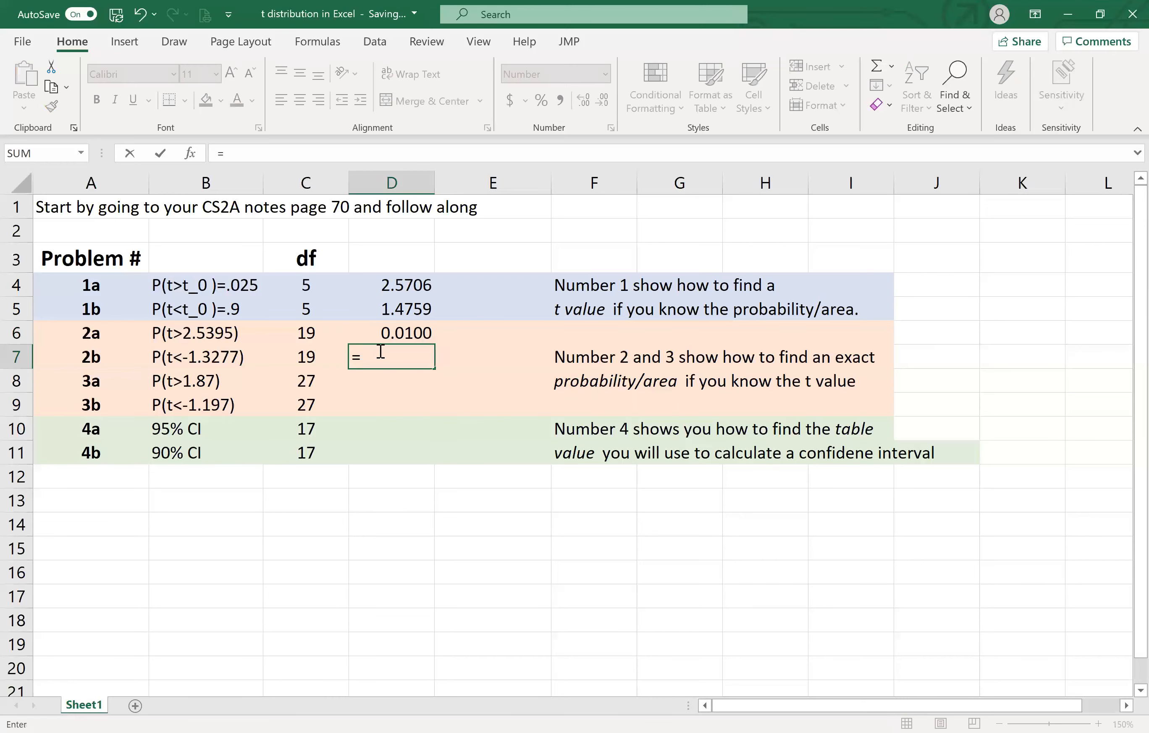
pyautogui.write('t.')
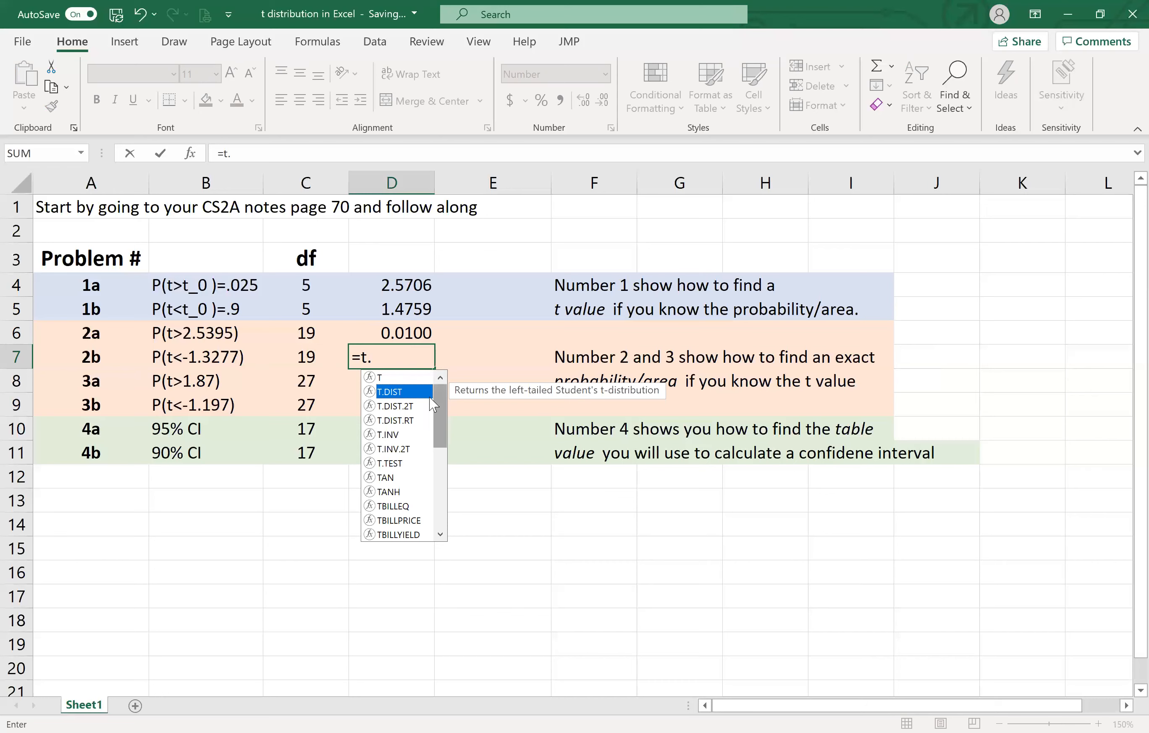
pyautogui.doubleClick(403, 394)
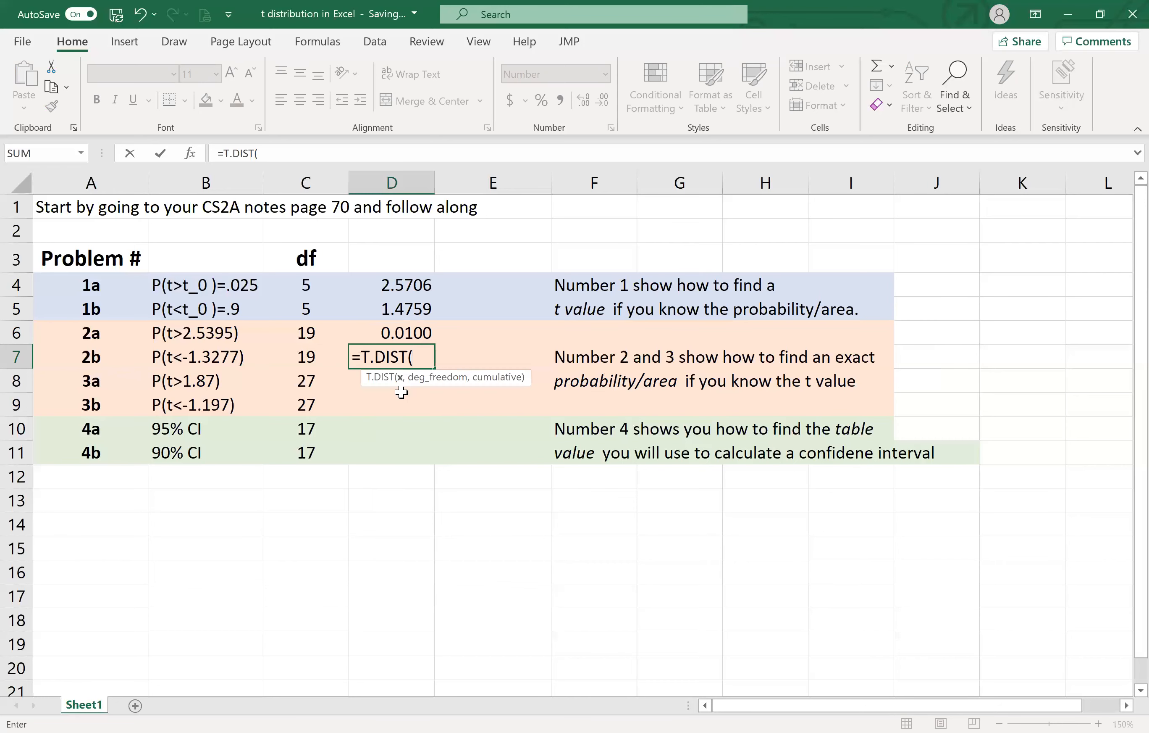
pyautogui.write('-1.3277')
pyautogui.write(',')
pyautogui.click(303, 357)
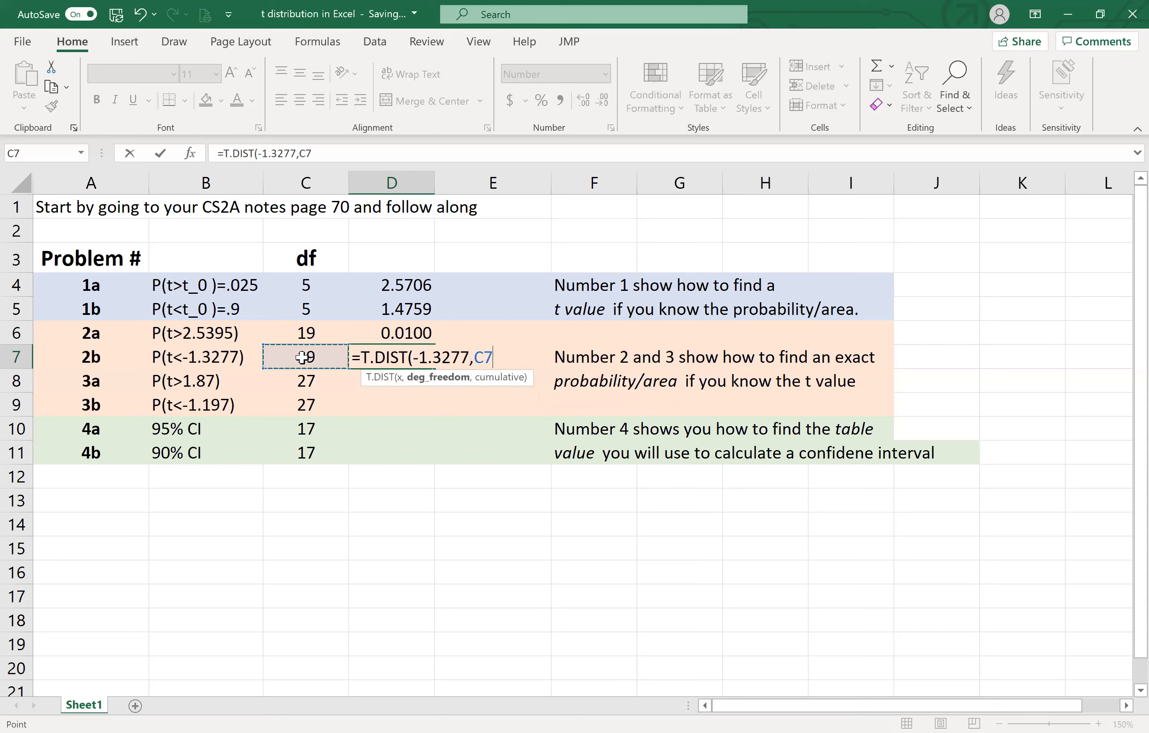
pyautogui.write(',')
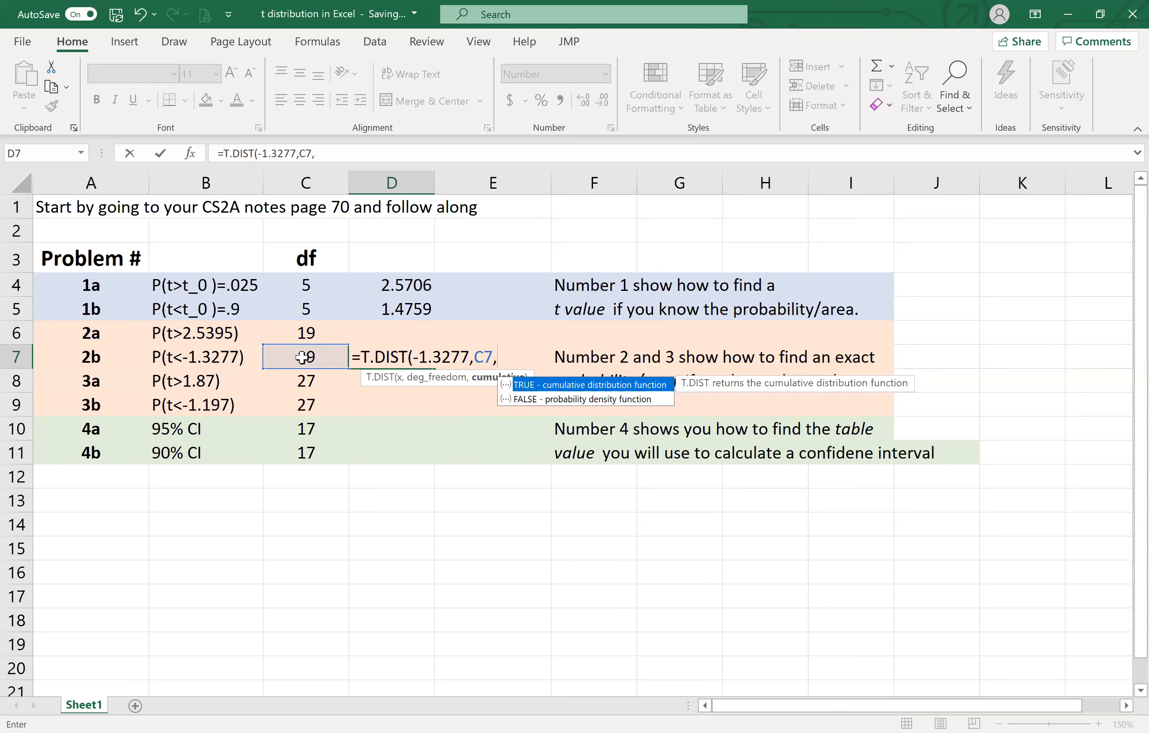
pyautogui.doubleClick(561, 388)
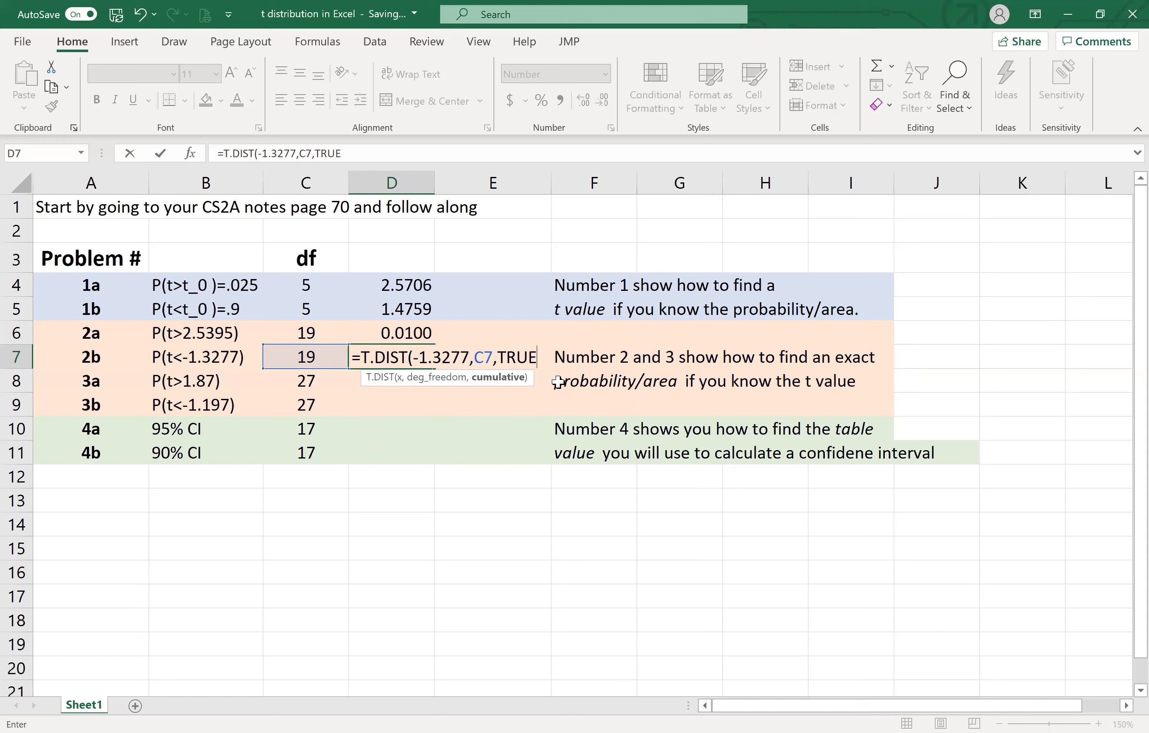
pyautogui.write(')')
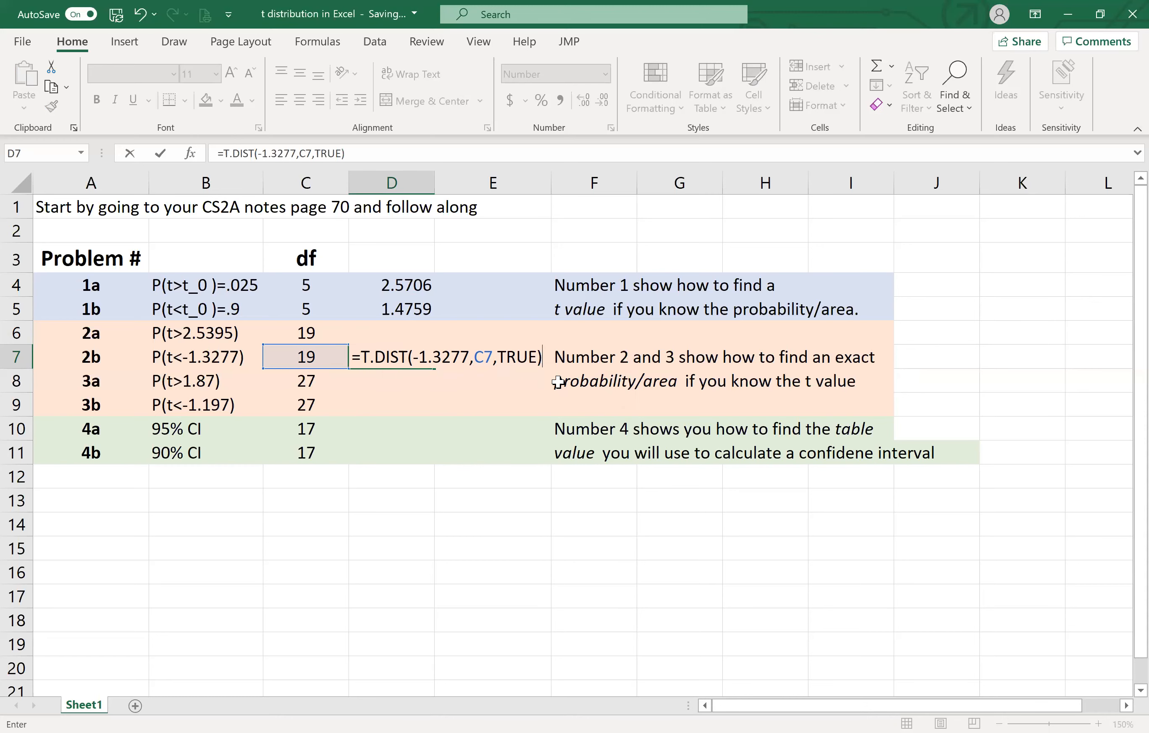
pyautogui.press('Return')
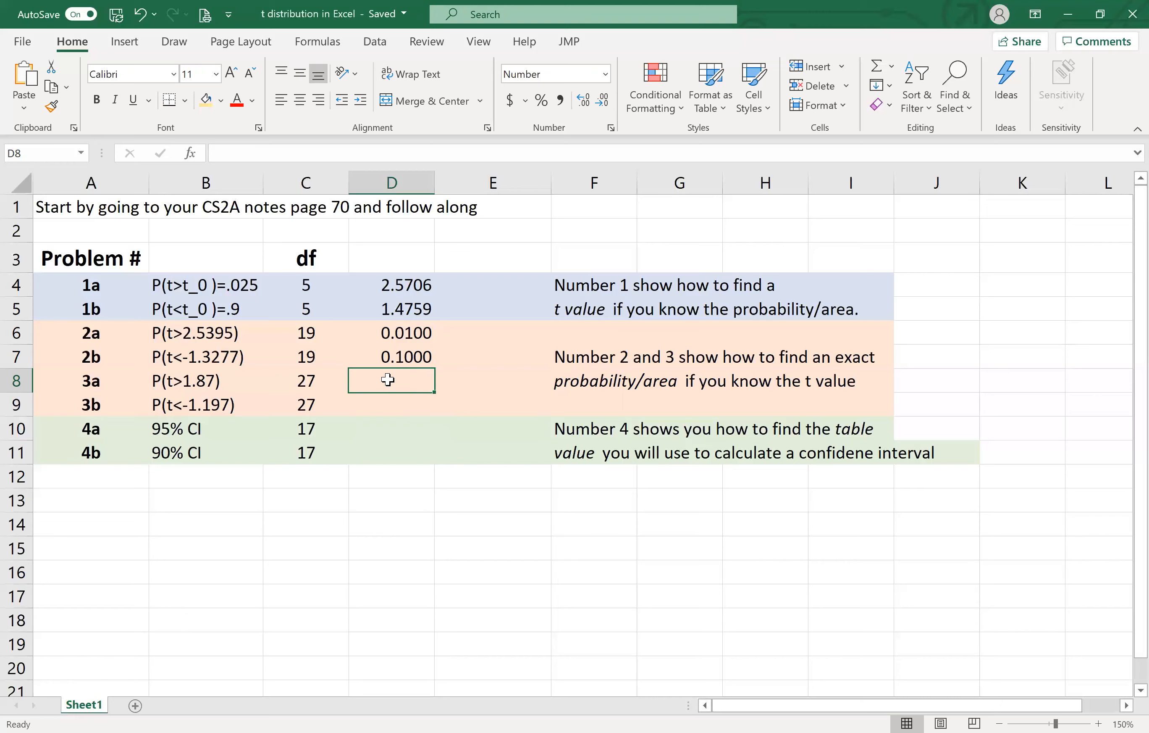
# - Calculate problem 3a's right-tail probability in D8 with T.DIST.RT, using t value 1.87 and the degrees of freedom from C8
pyautogui.write('=')
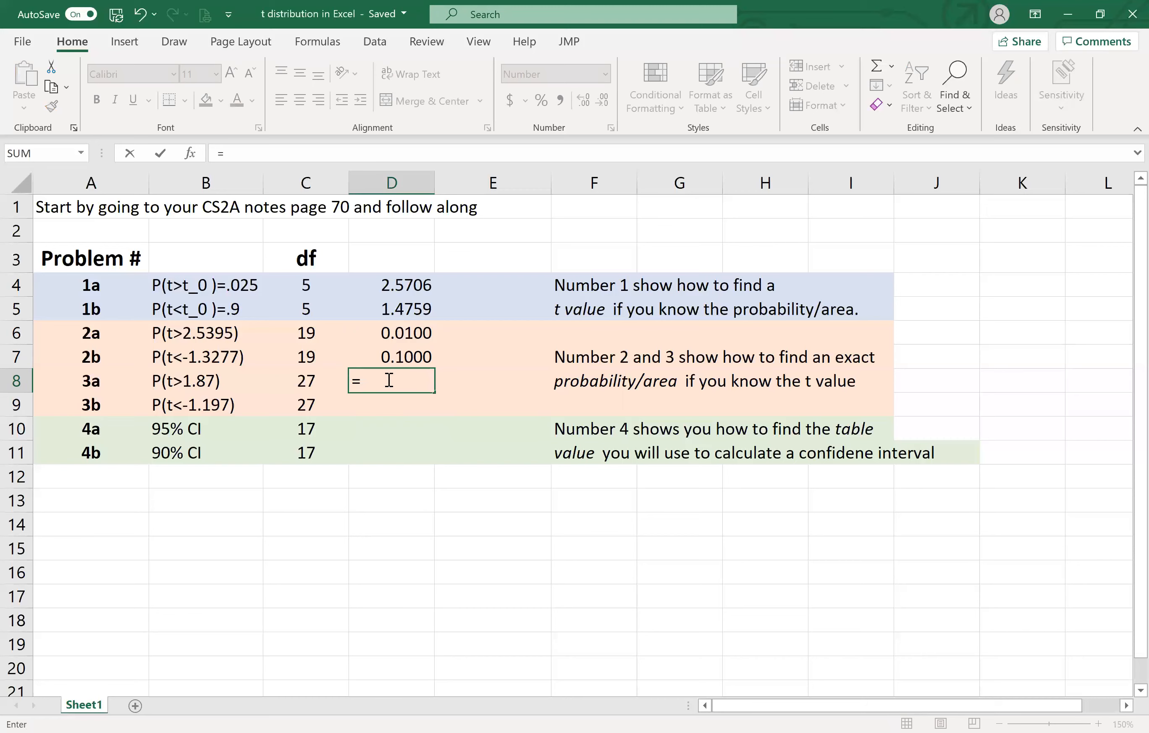
pyautogui.write('t.')
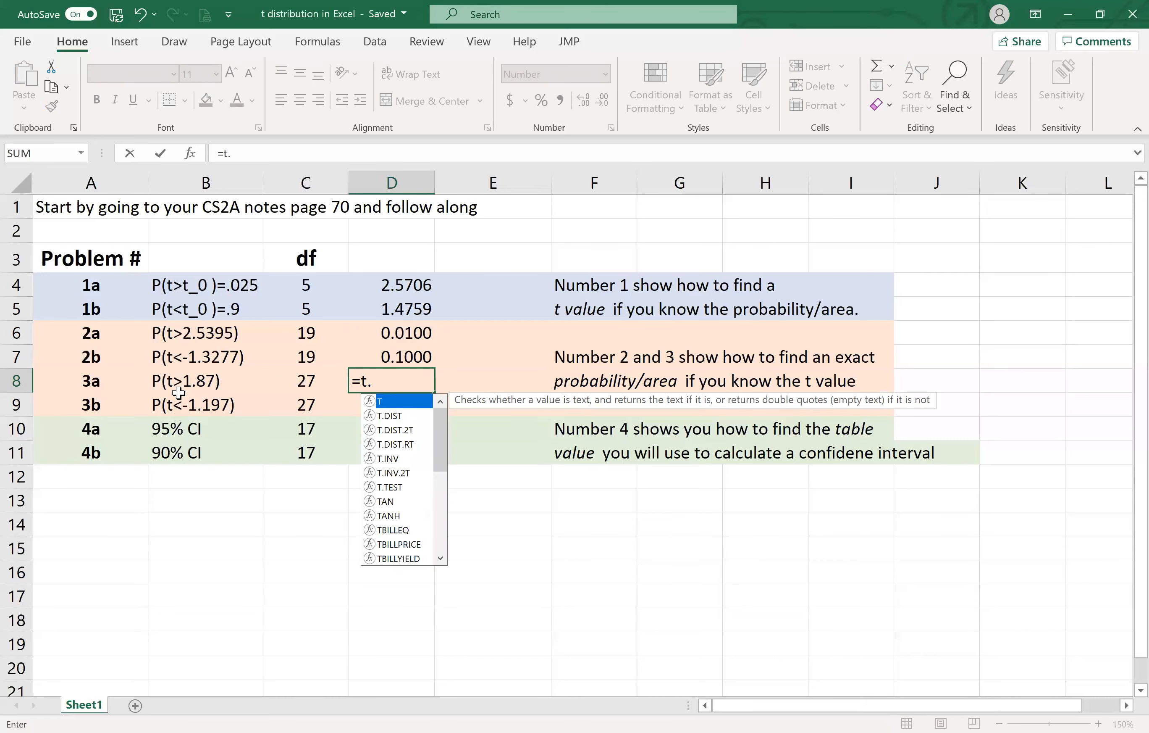
pyautogui.click(399, 444)
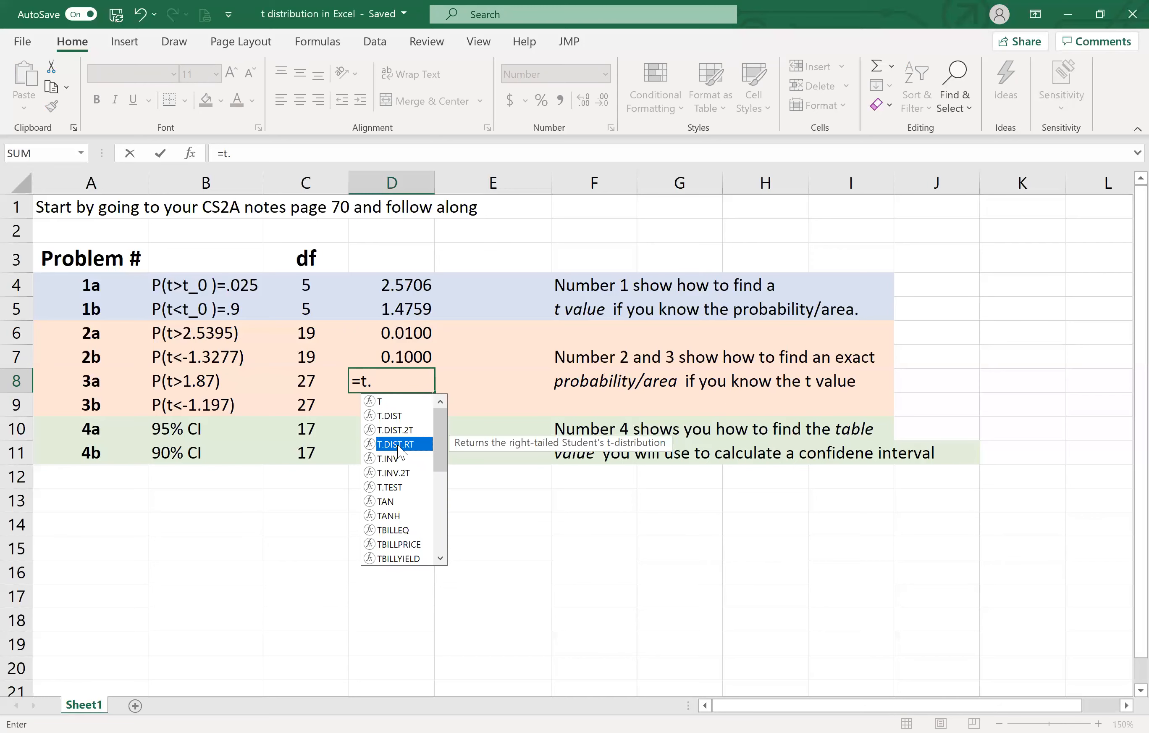
pyautogui.doubleClick(399, 445)
pyautogui.write('1.87')
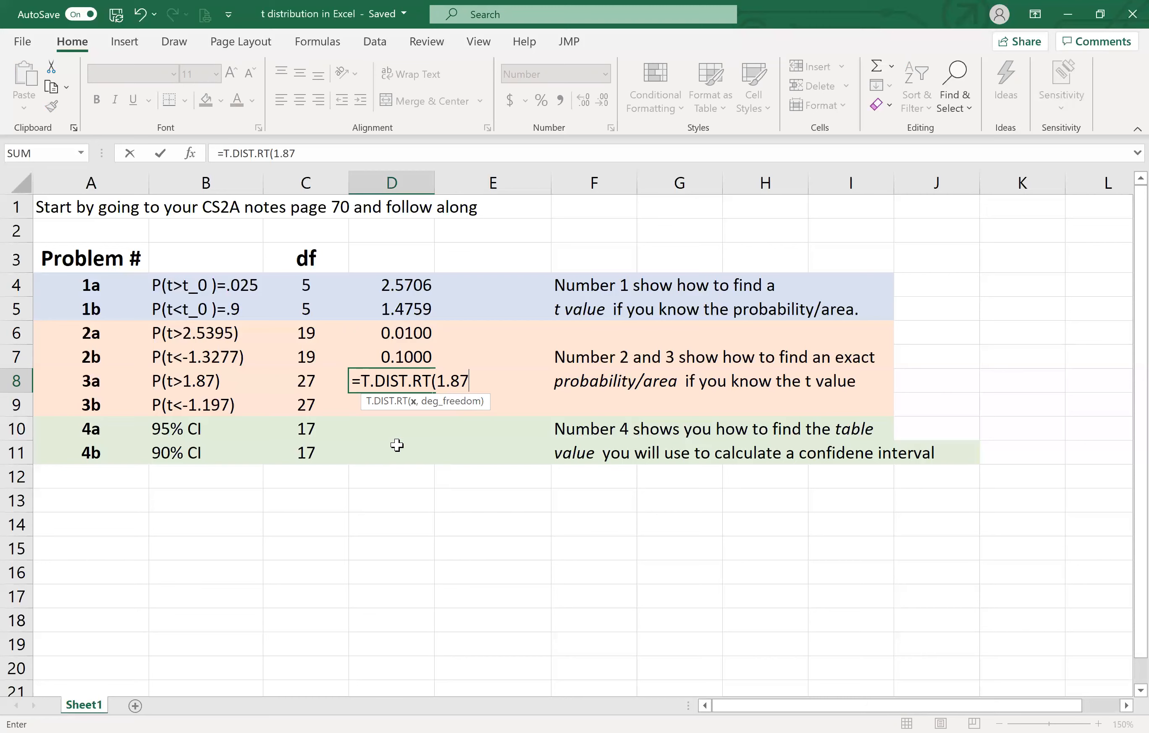
pyautogui.write(',')
pyautogui.click(304, 386)
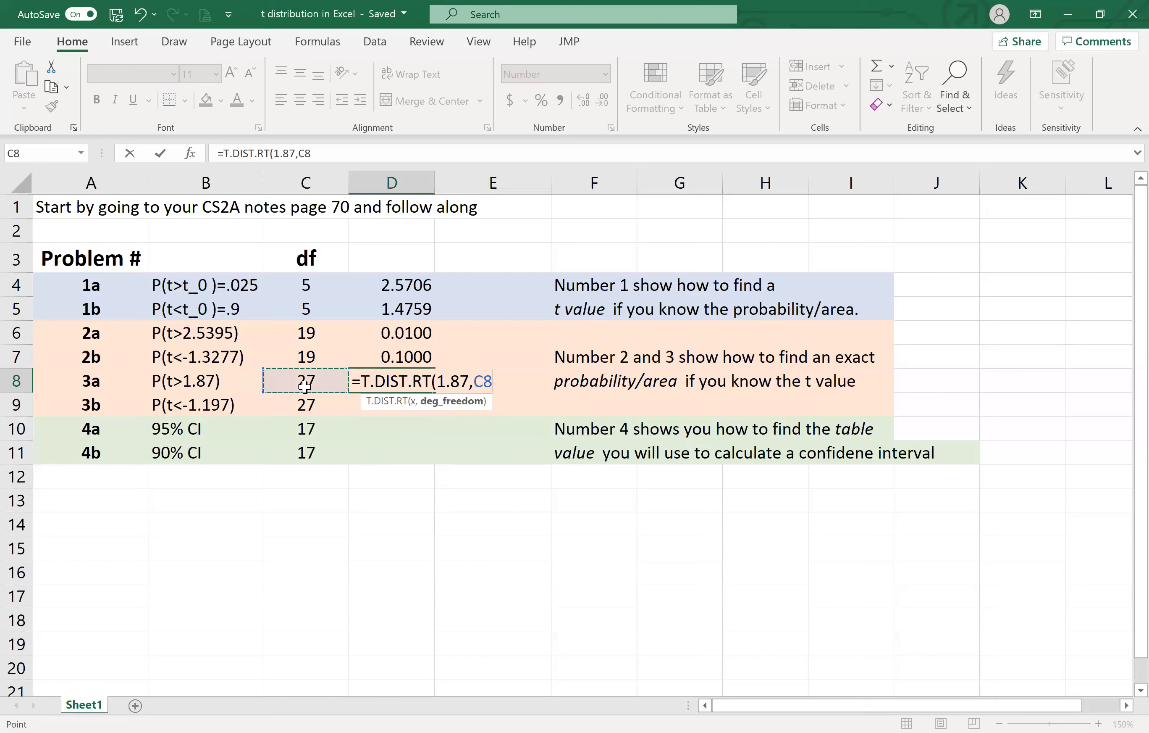
pyautogui.write(')')
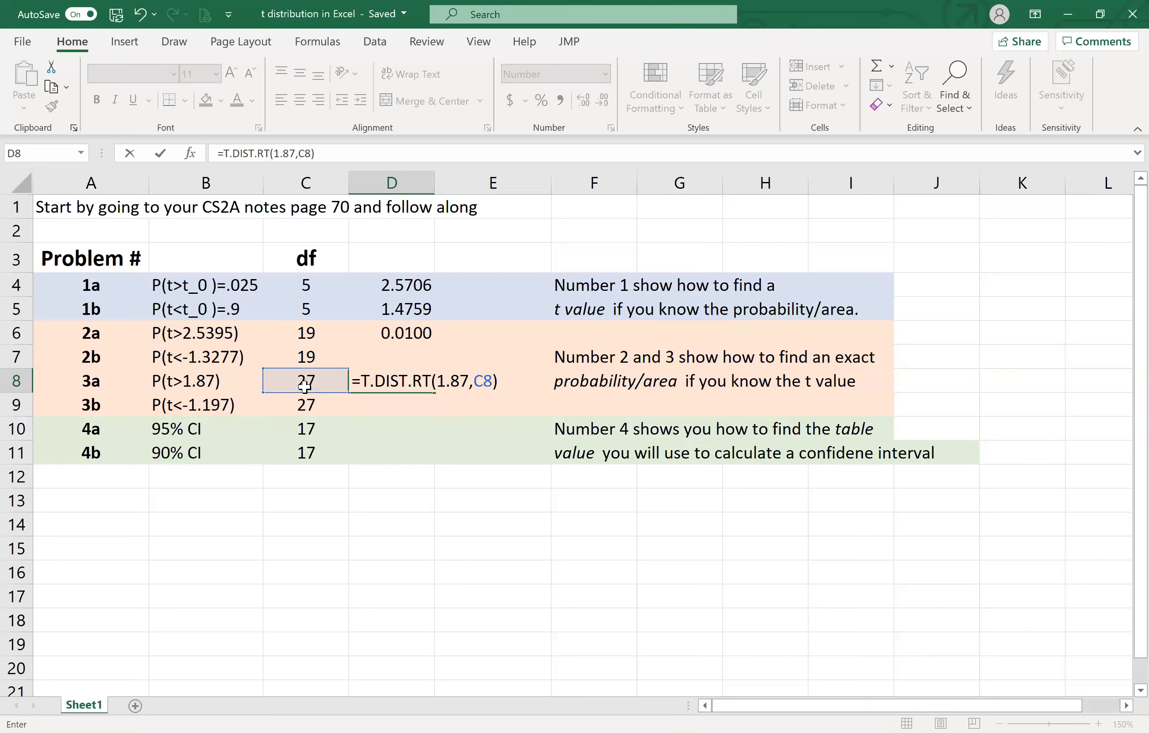
pyautogui.press('Return')
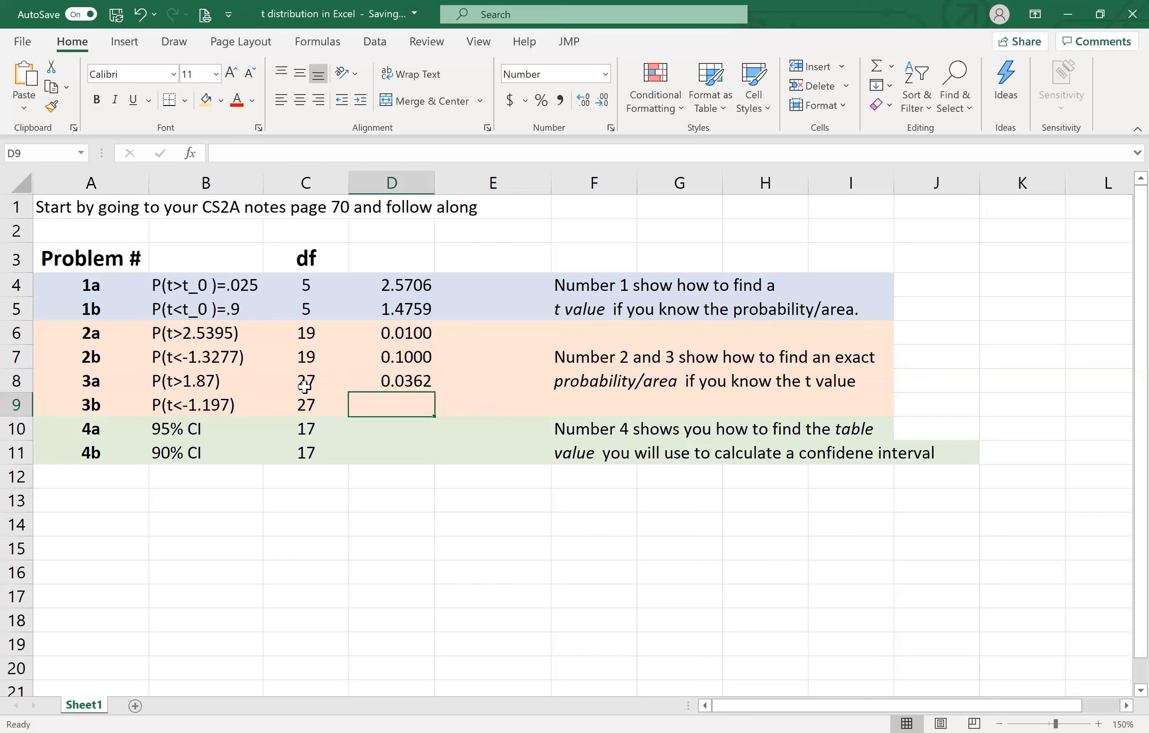
pyautogui.press('Up')
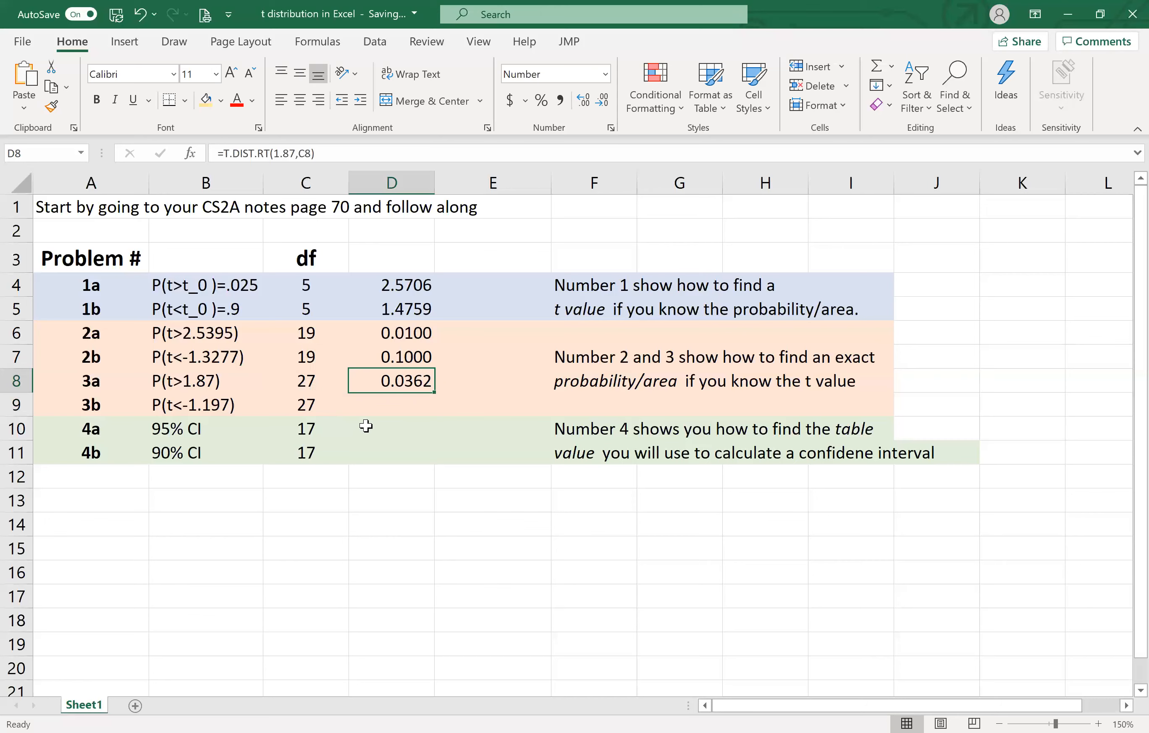
# - Calculate problem 3b's left-tail probability in D9 with T.DIST, using -1.197, the degrees of freedom from C9 and cumulative TRUE
pyautogui.click(392, 402)
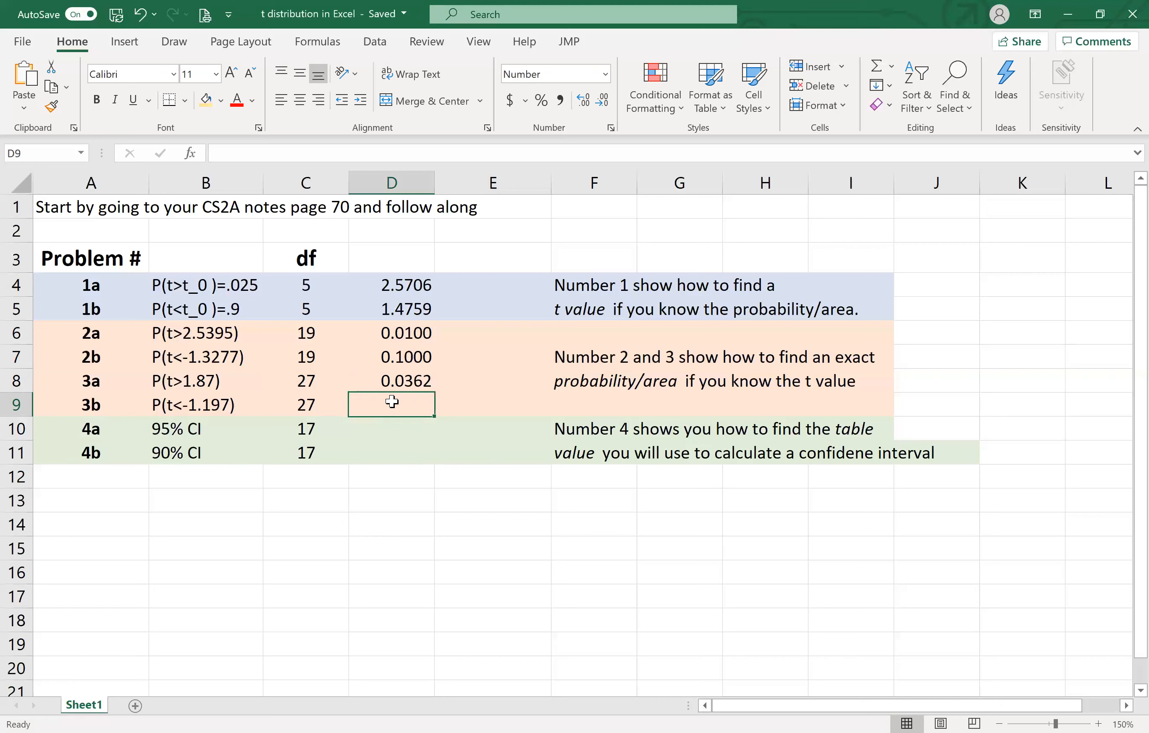
pyautogui.write('=')
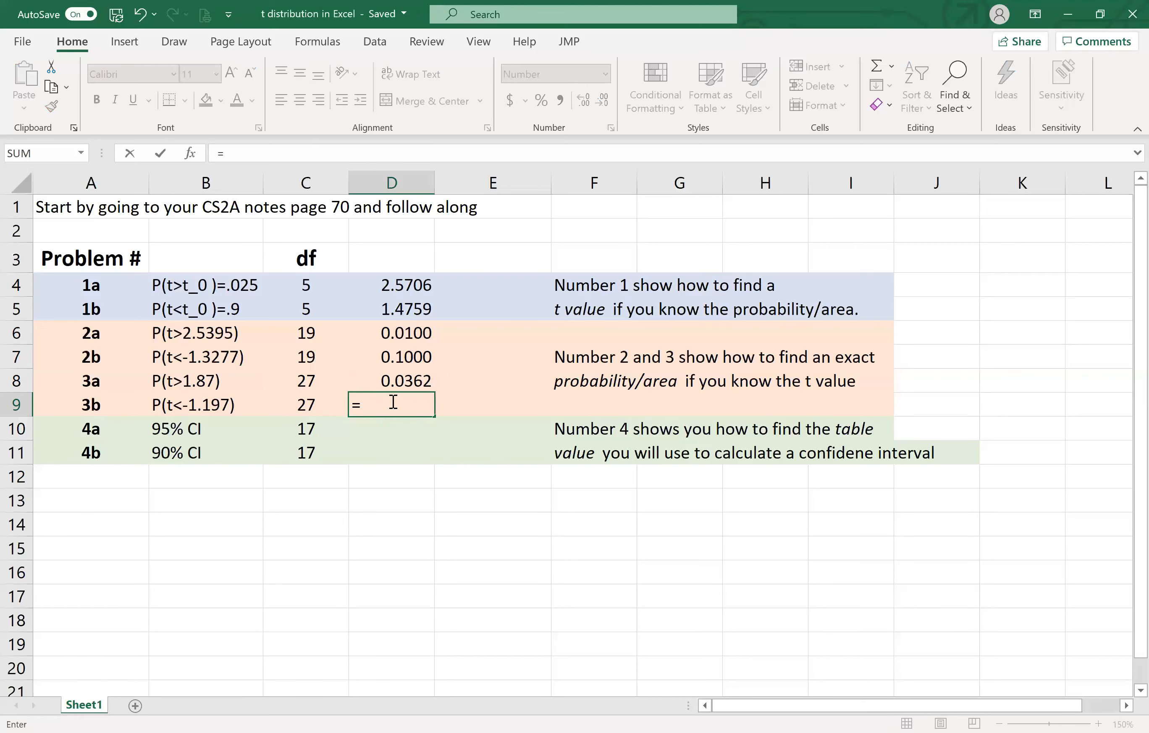
pyautogui.write('t.')
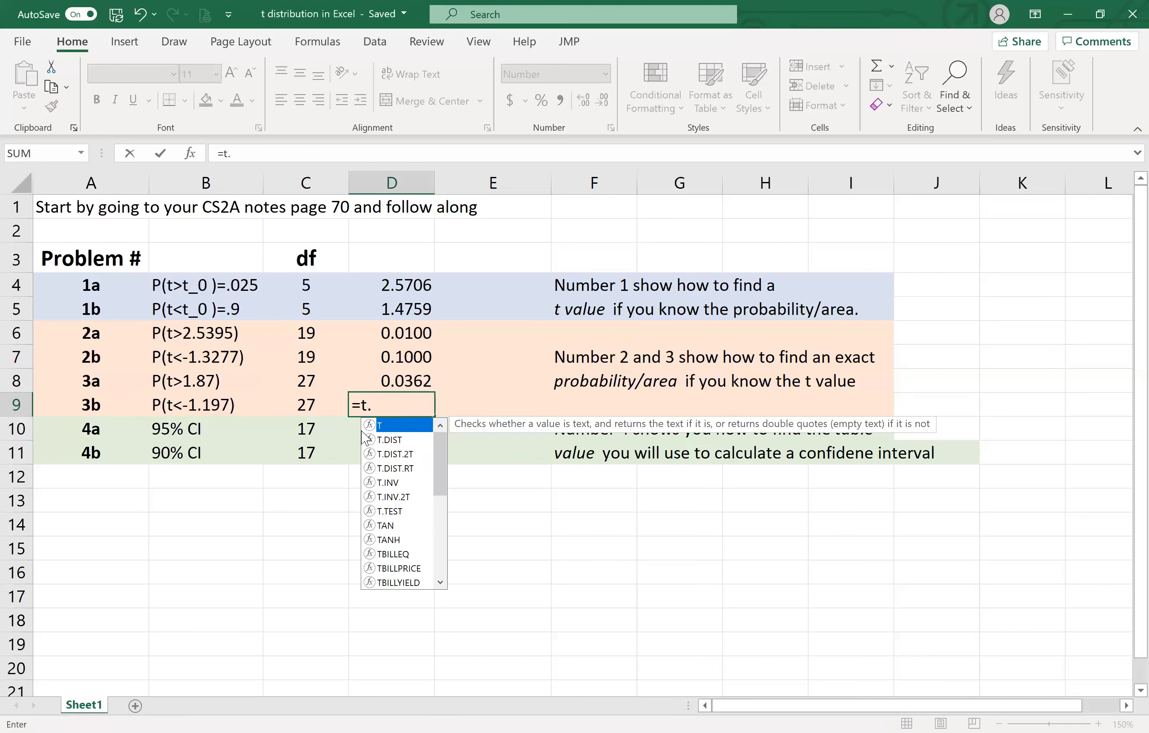
pyautogui.click(394, 440)
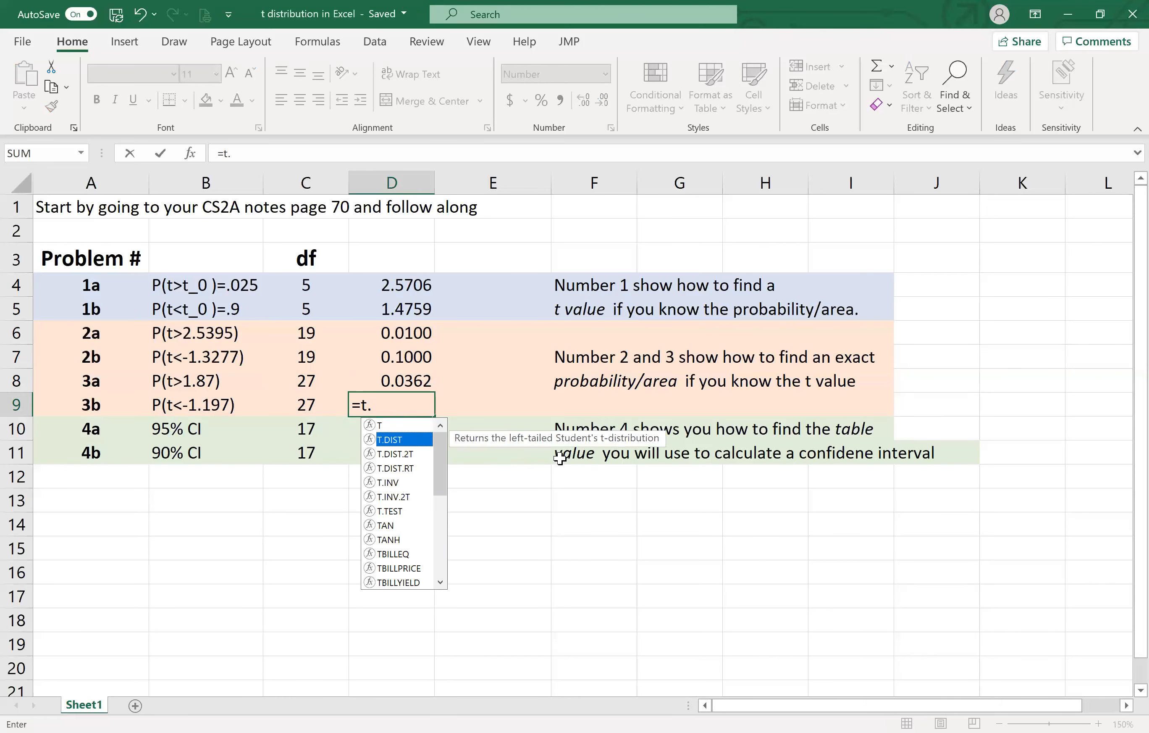
pyautogui.doubleClick(394, 440)
pyautogui.write('-1.197')
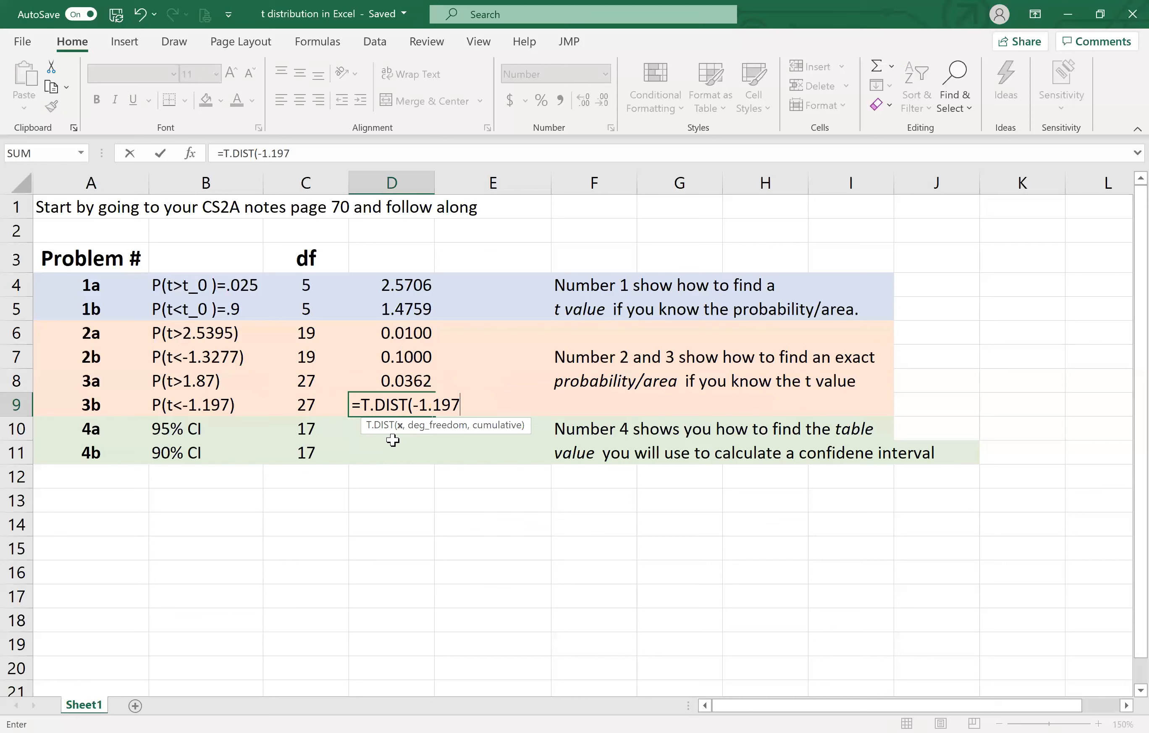
pyautogui.write(',')
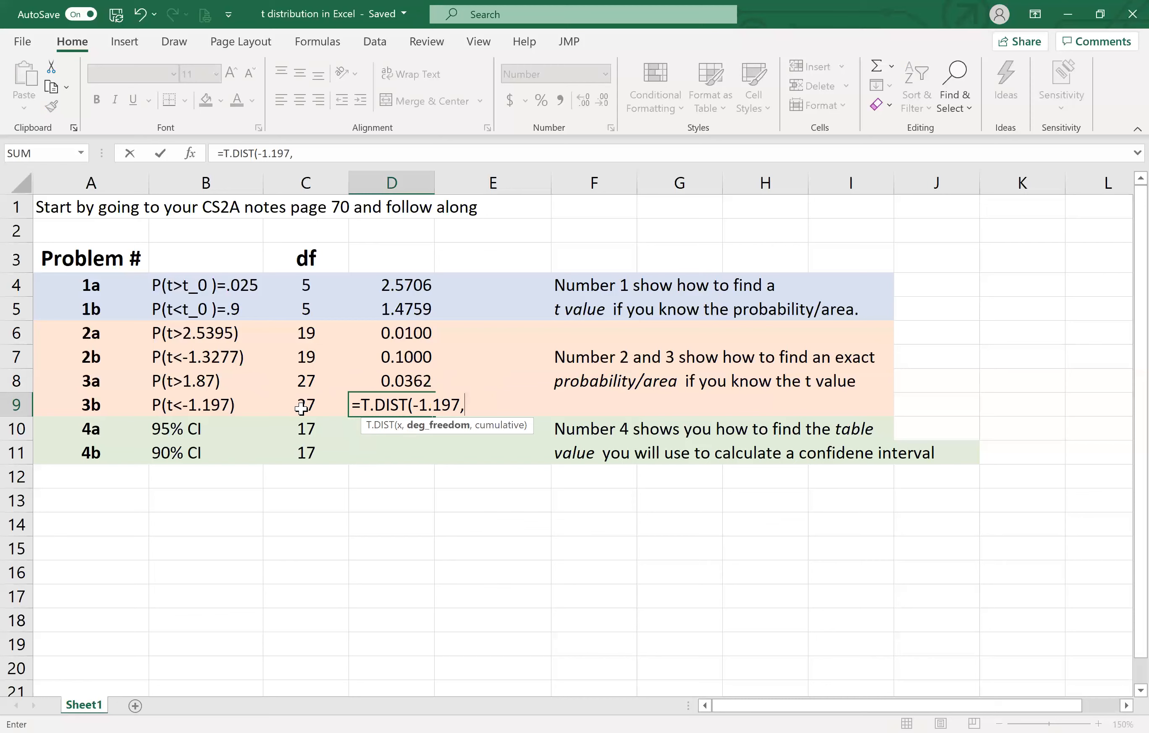
pyautogui.click(301, 409)
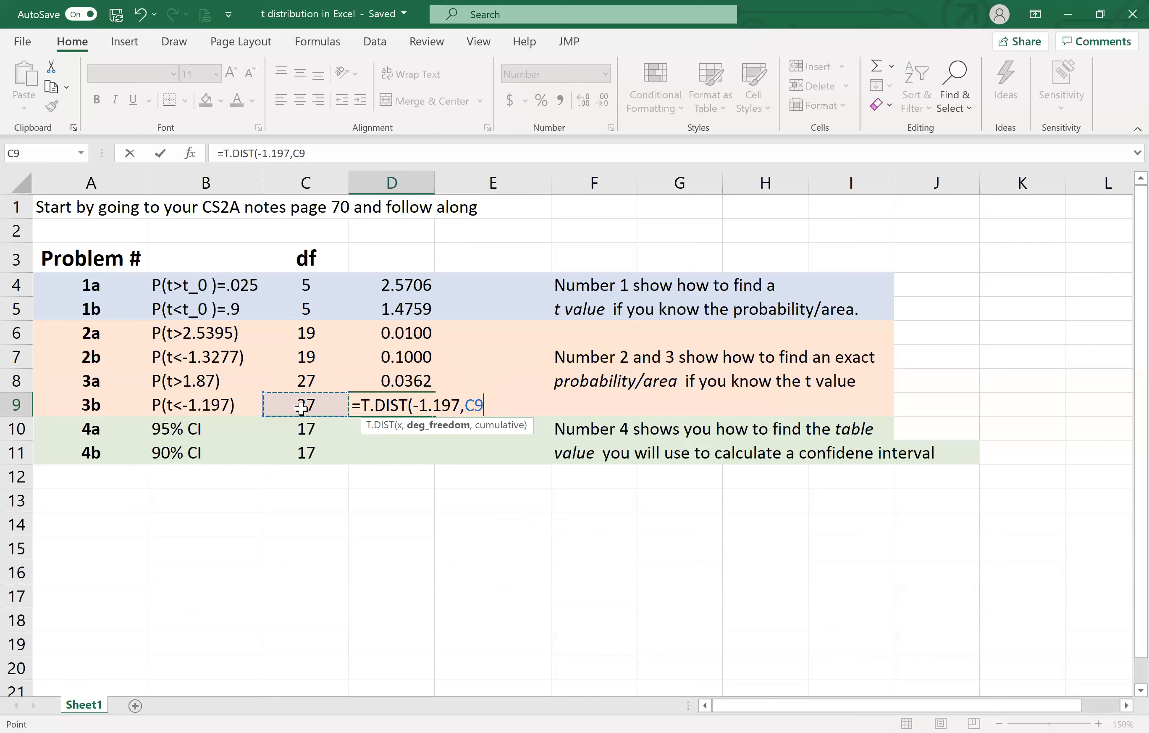
pyautogui.write(',')
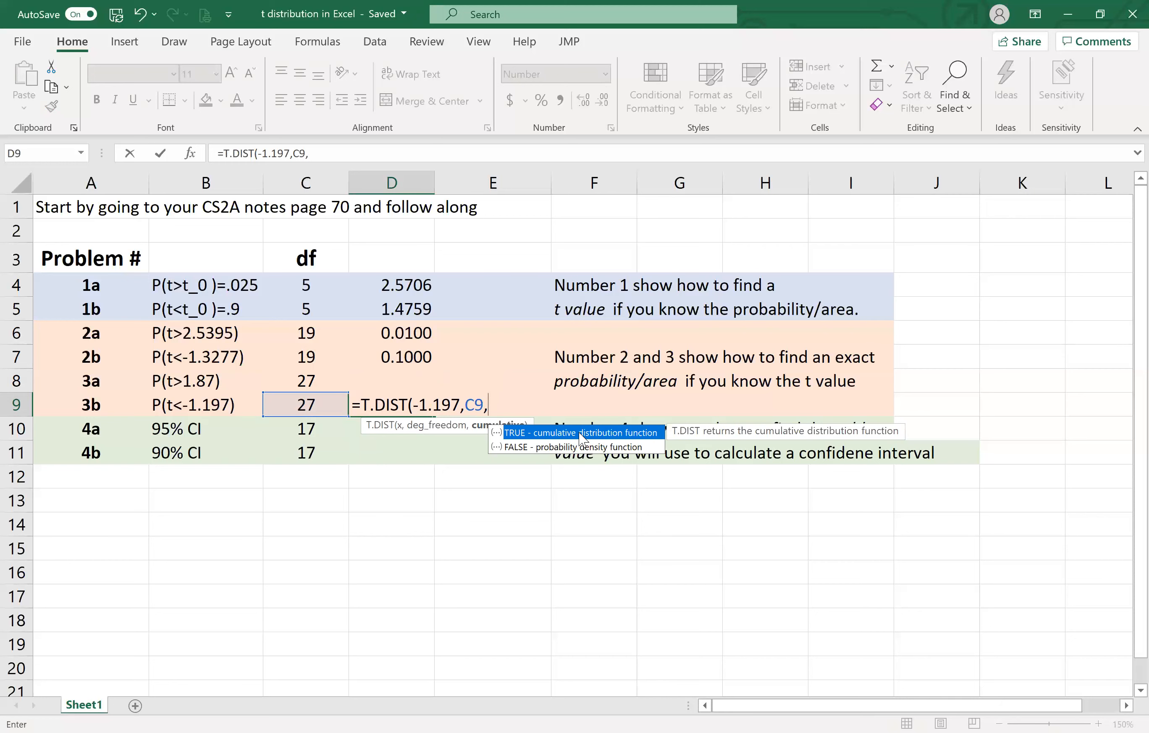
pyautogui.doubleClick(581, 433)
pyautogui.write(')')
pyautogui.press('Return')
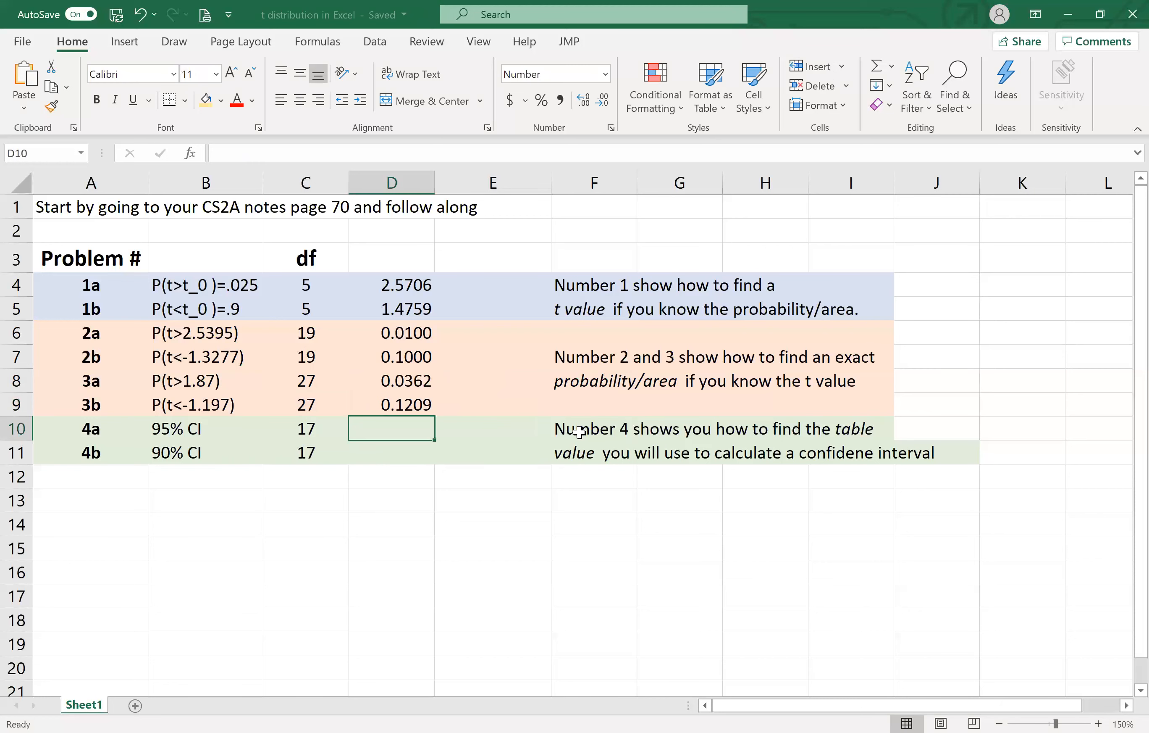
pyautogui.click(415, 404)
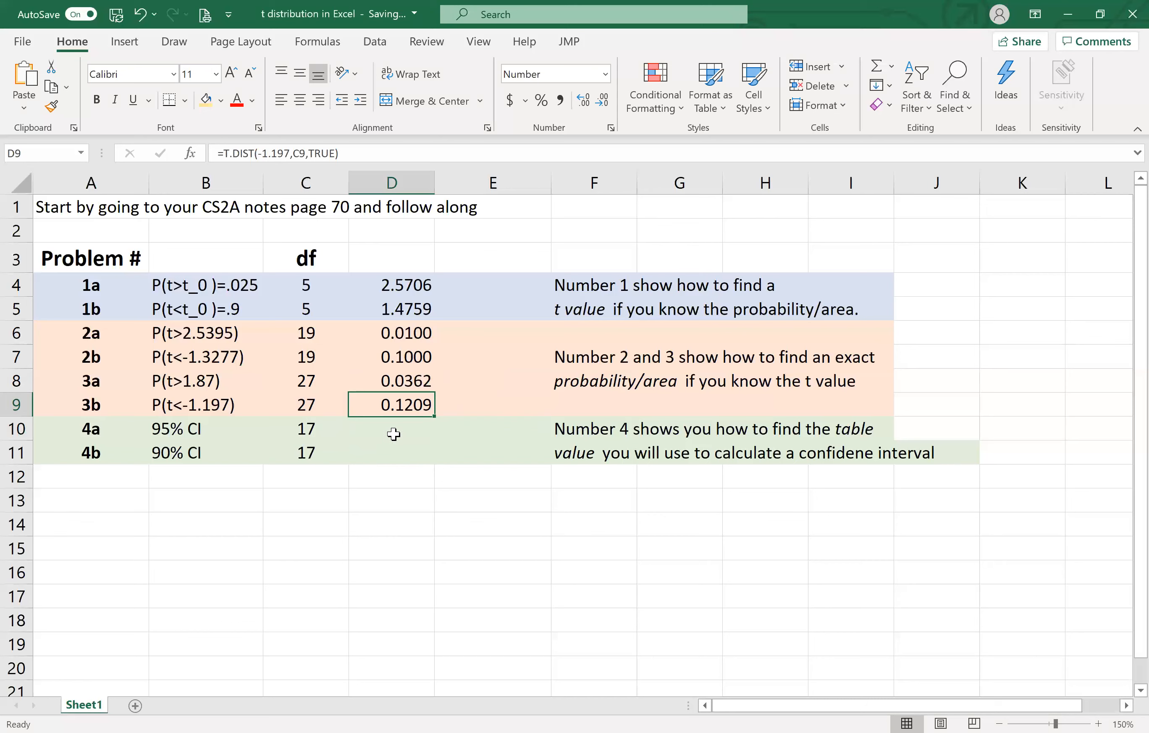
# - Calculate the tail area for problem 4a's 95% confidence interval in E10 with the formula =(1-.95)/2
pyautogui.click(378, 434)
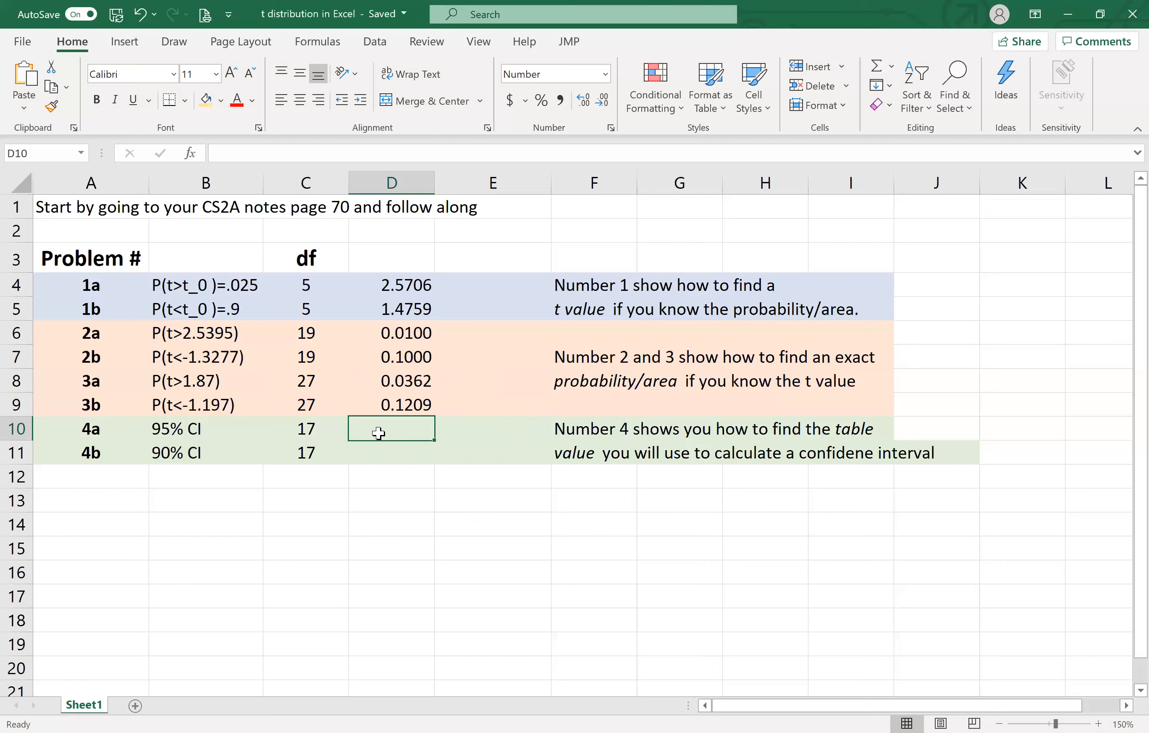
pyautogui.click(457, 428)
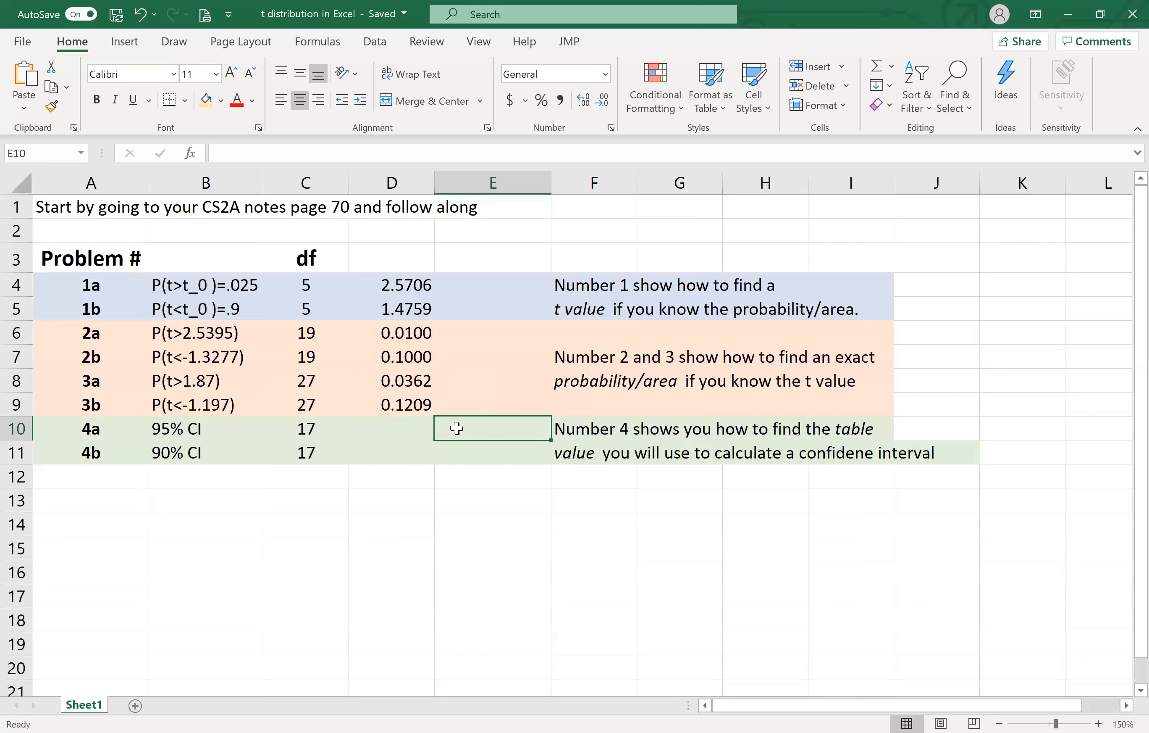
pyautogui.write('=(')
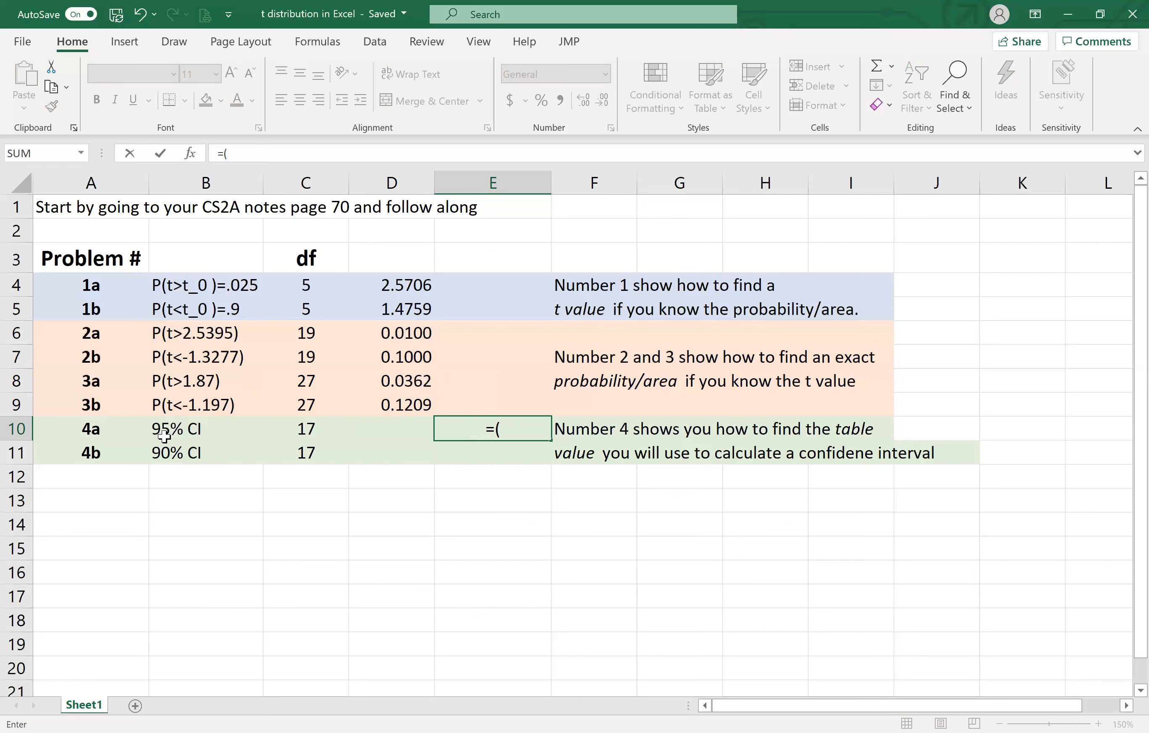
pyautogui.write('1-.95)/')
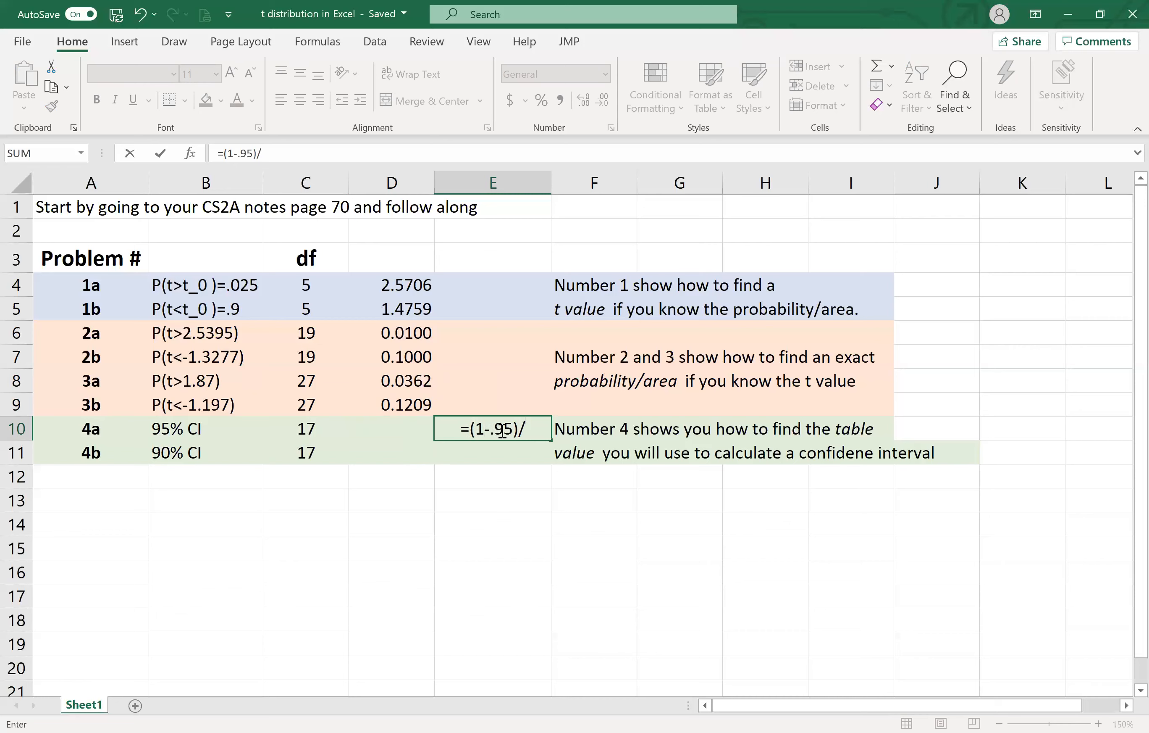
pyautogui.write('2')
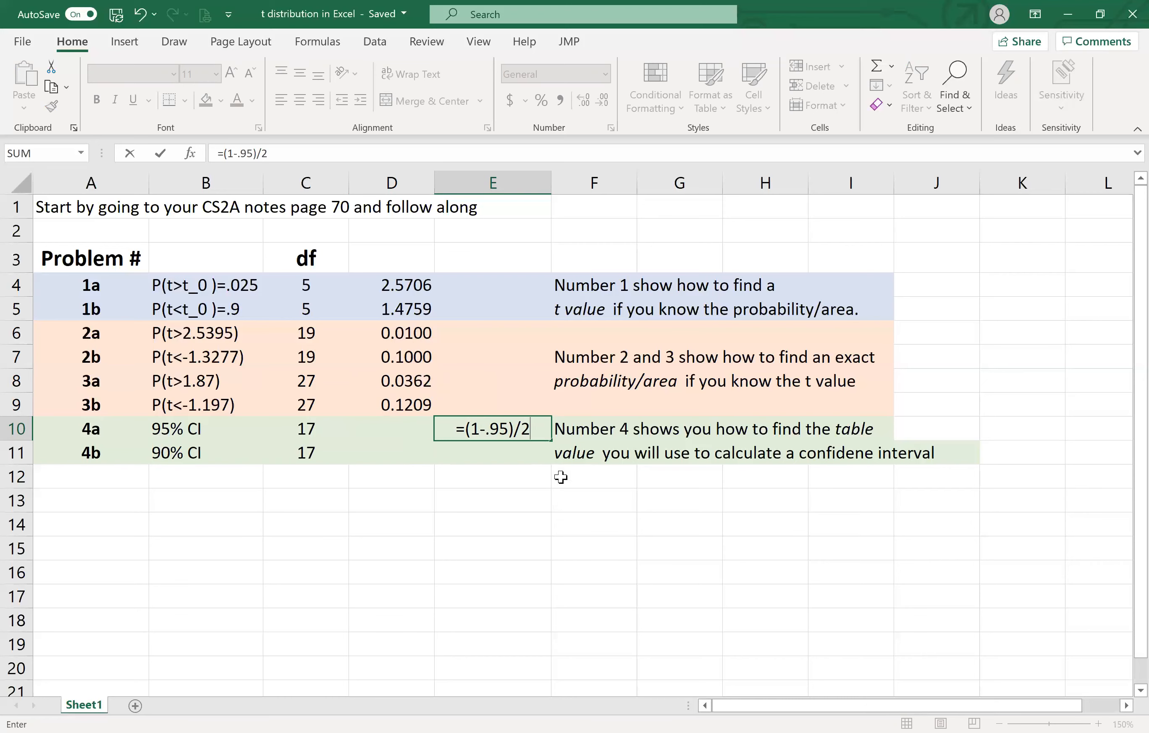
pyautogui.press('Return')
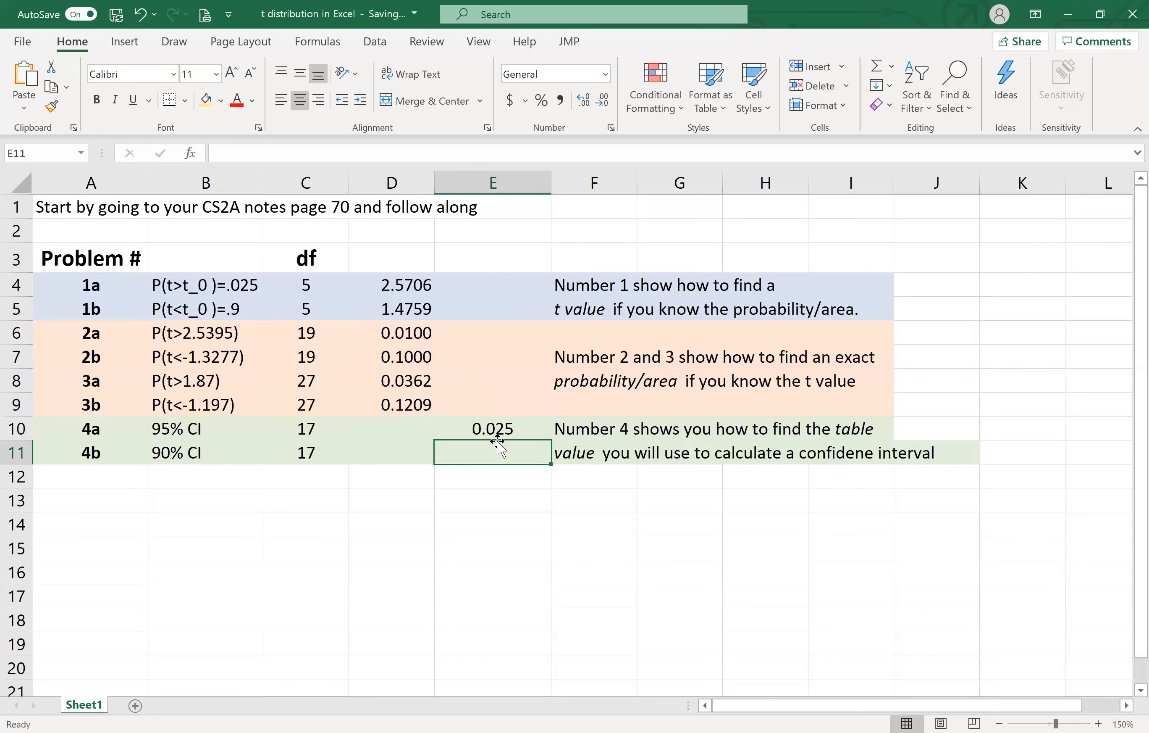
pyautogui.click(406, 427)
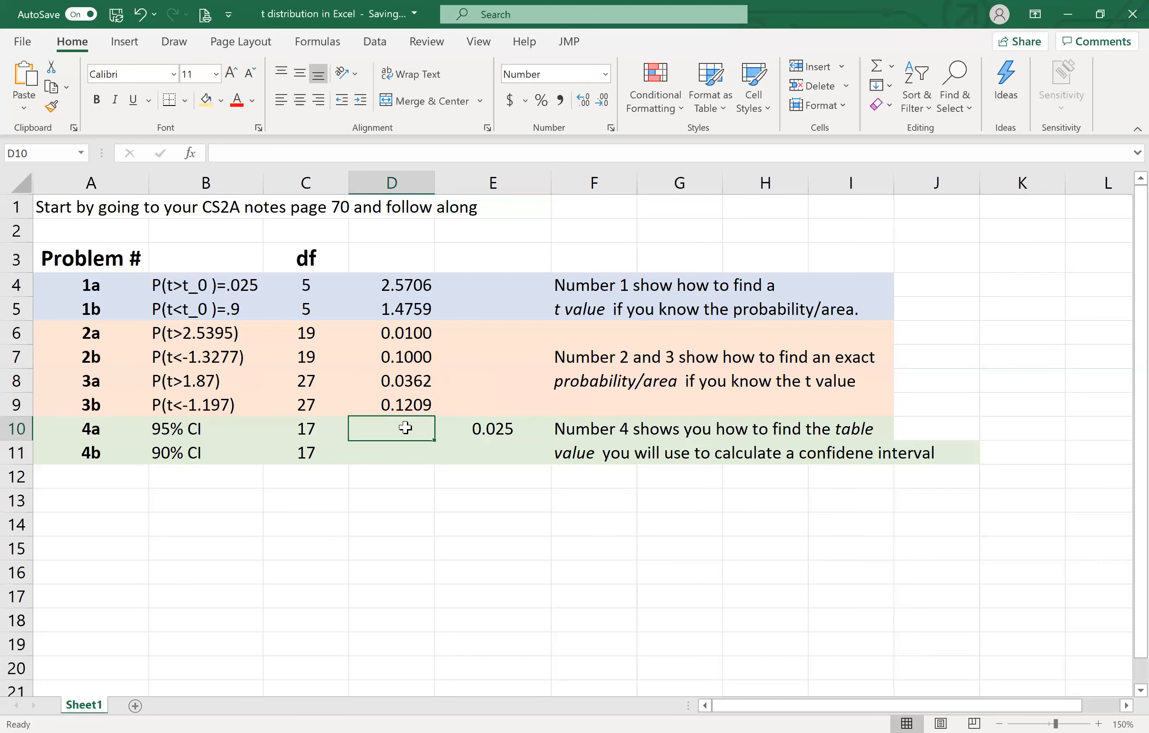
pyautogui.write('=')
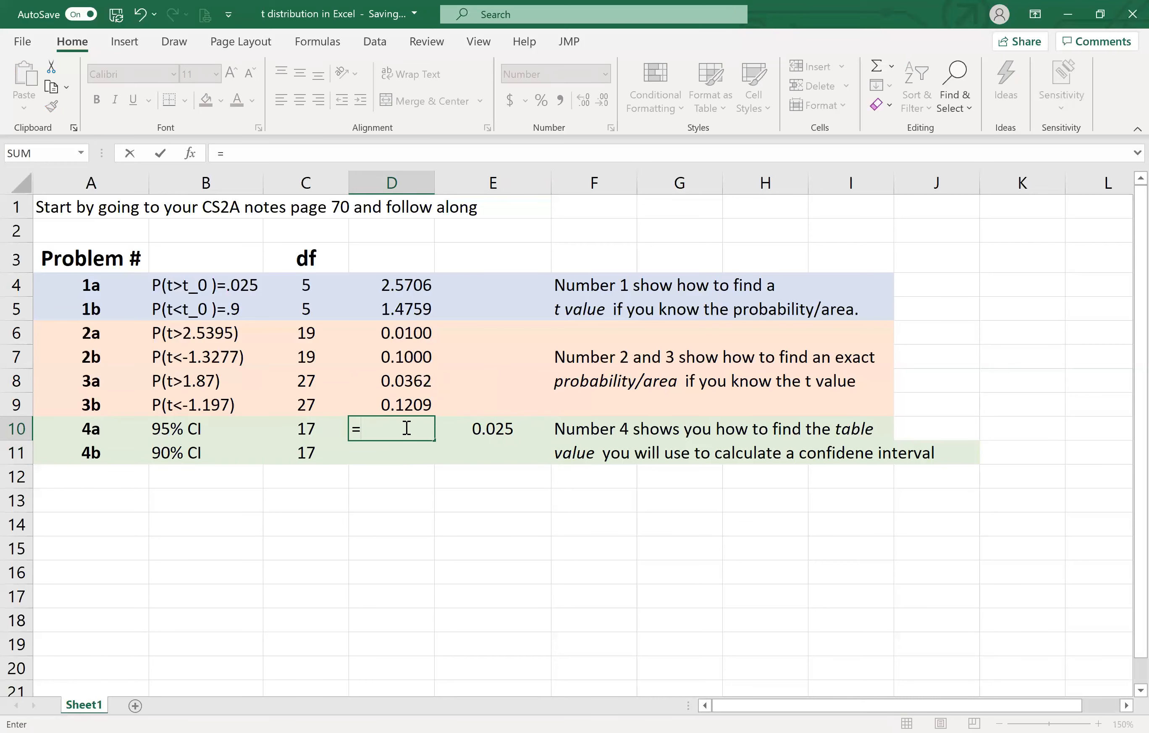
pyautogui.write('t.')
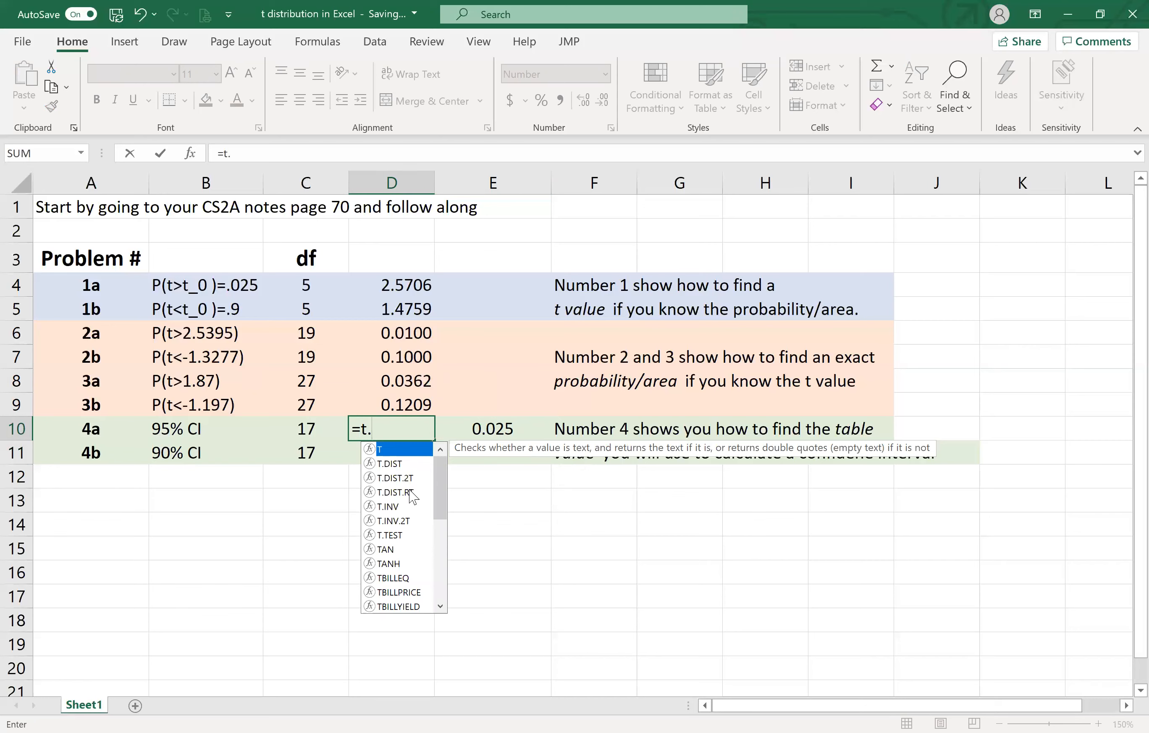
pyautogui.click(413, 464)
pyautogui.click(413, 493)
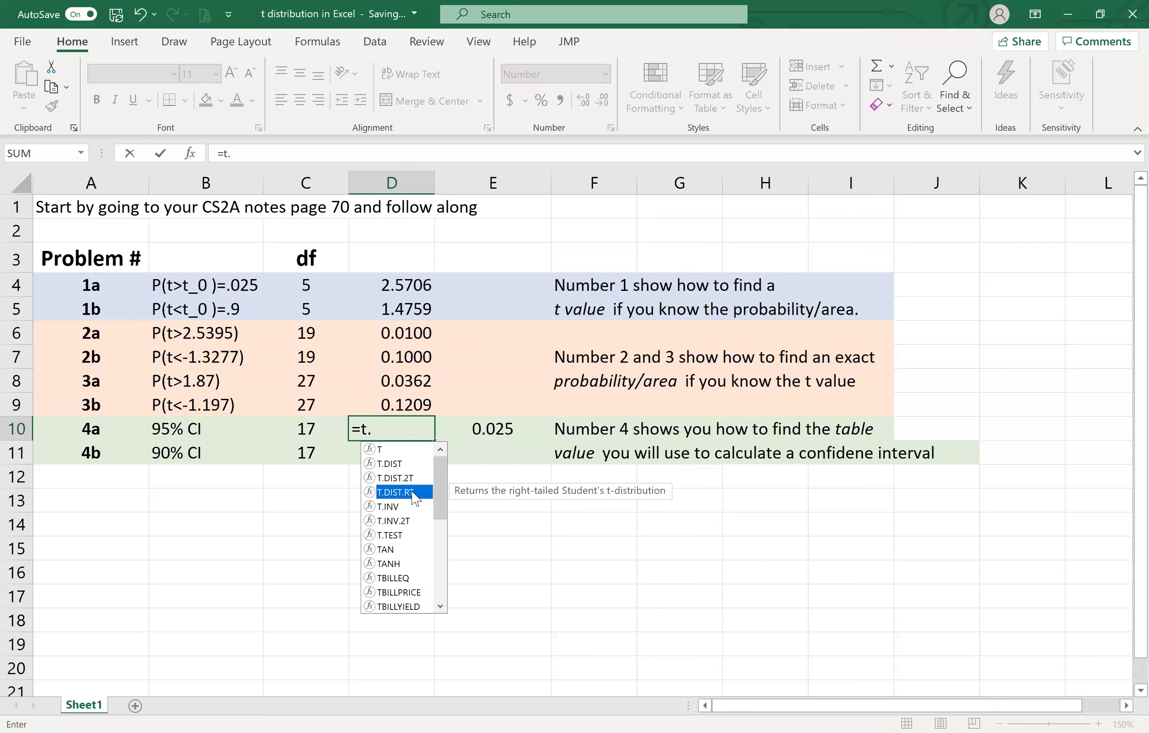
pyautogui.doubleClick(414, 492)
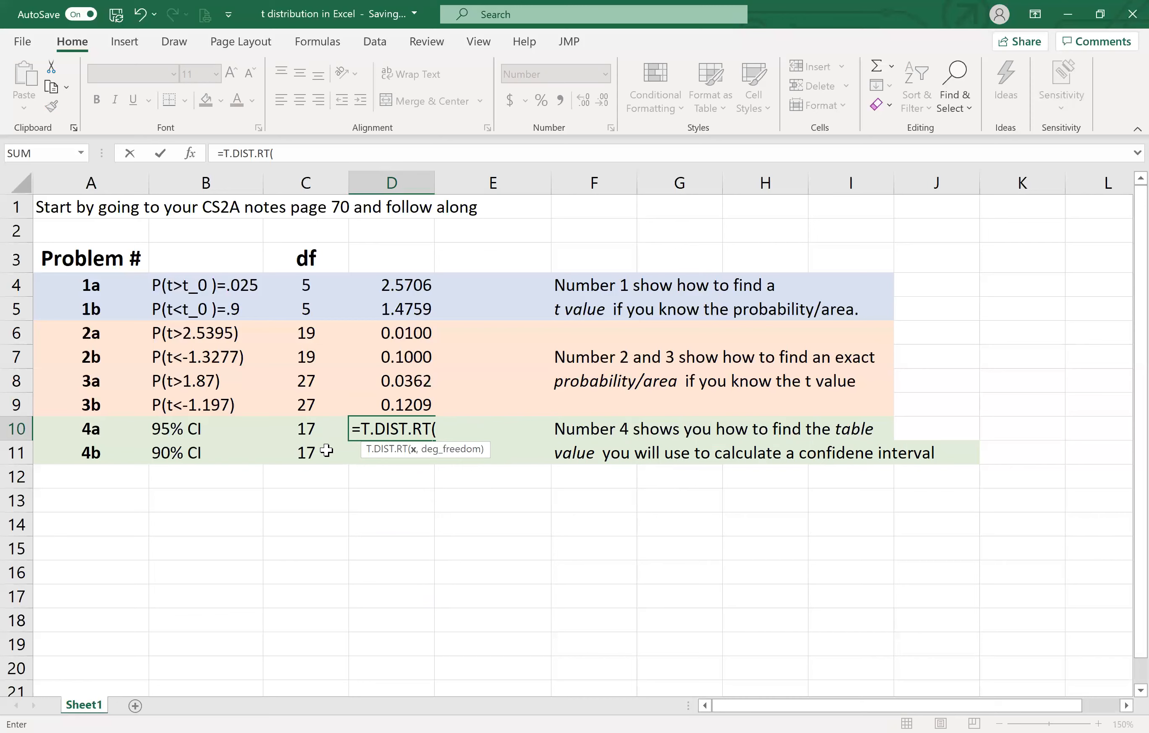
pyautogui.press('BackSpace')
pyautogui.press('BackSpace')
pyautogui.press('BackSpace')
pyautogui.press('BackSpace')
pyautogui.press('BackSpace')
pyautogui.press('BackSpace')
pyautogui.press('BackSpace')
pyautogui.press('BackSpace')
pyautogui.press('BackSpace')
pyautogui.press('BackSpace')
# - Calculate problem 4a's table value in D10 with T.INV, using probability .025 and the degrees of freedom from C10
pyautogui.write('t.')
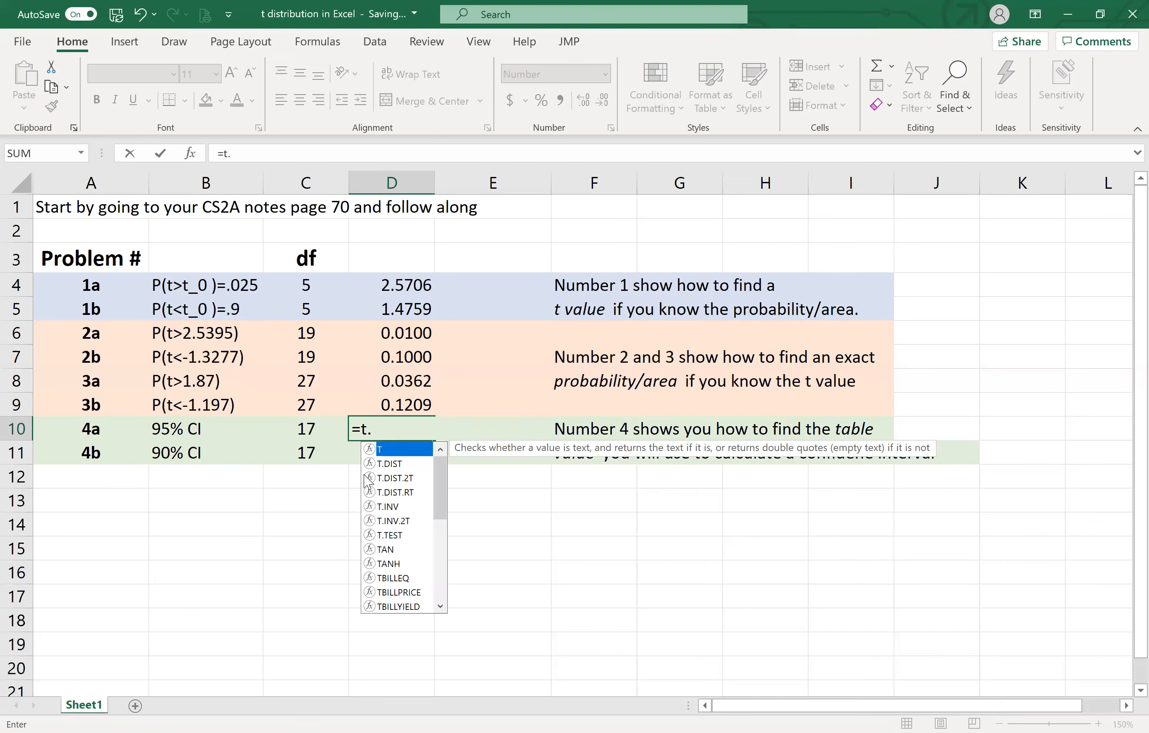
pyautogui.doubleClick(396, 506)
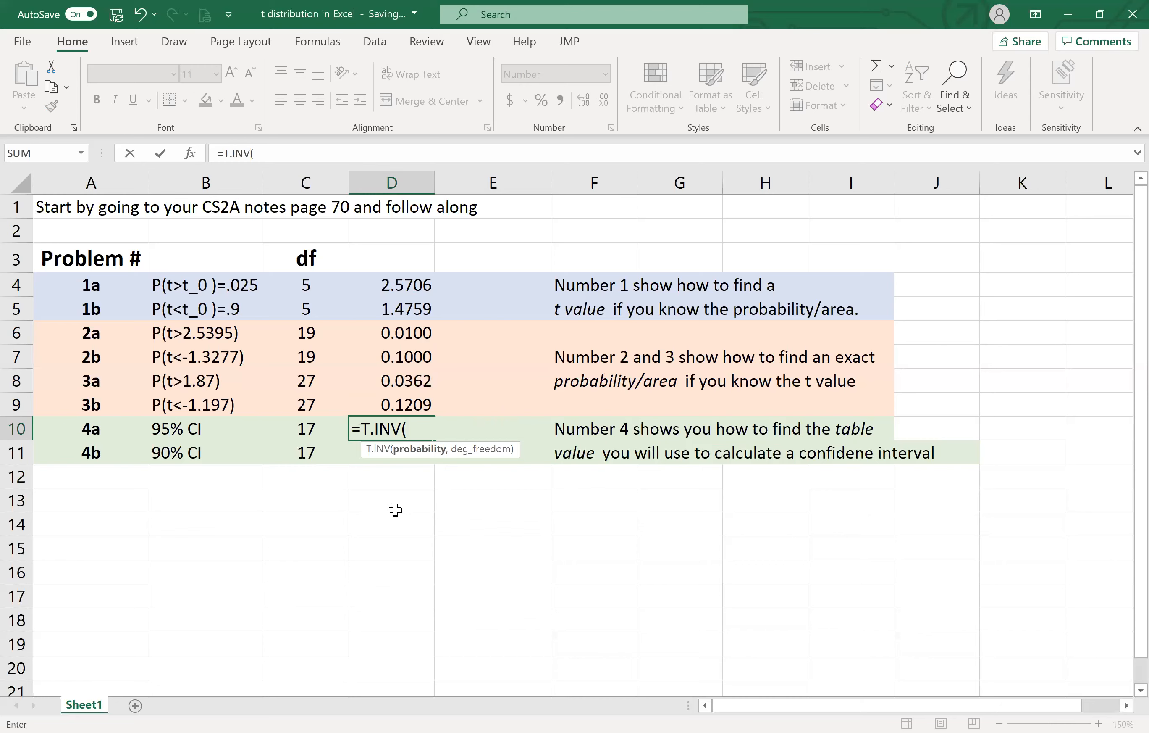
pyautogui.write('.025,')
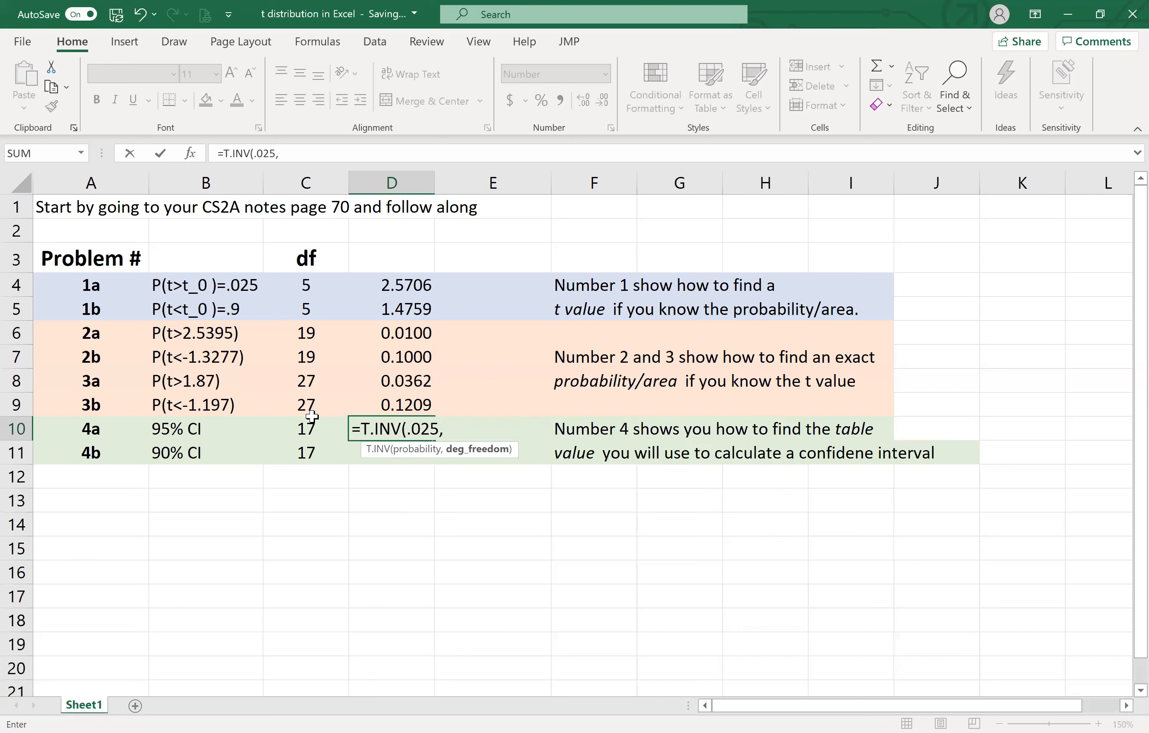
pyautogui.click(302, 428)
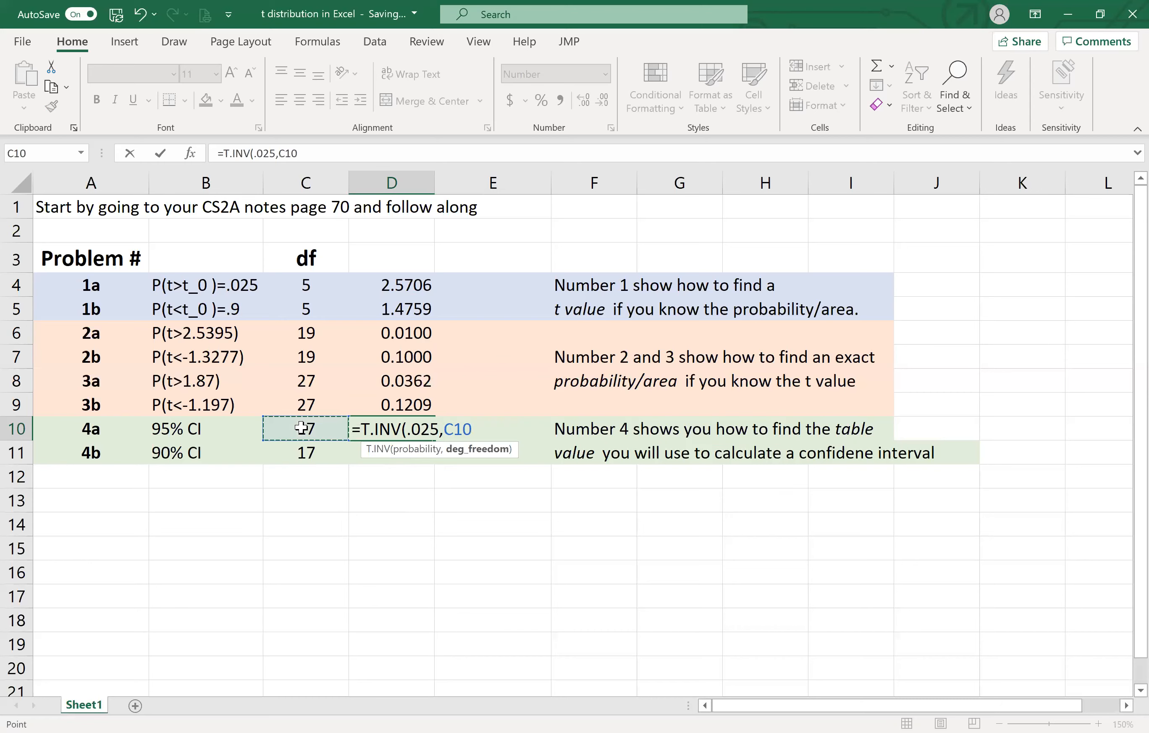
pyautogui.write(')')
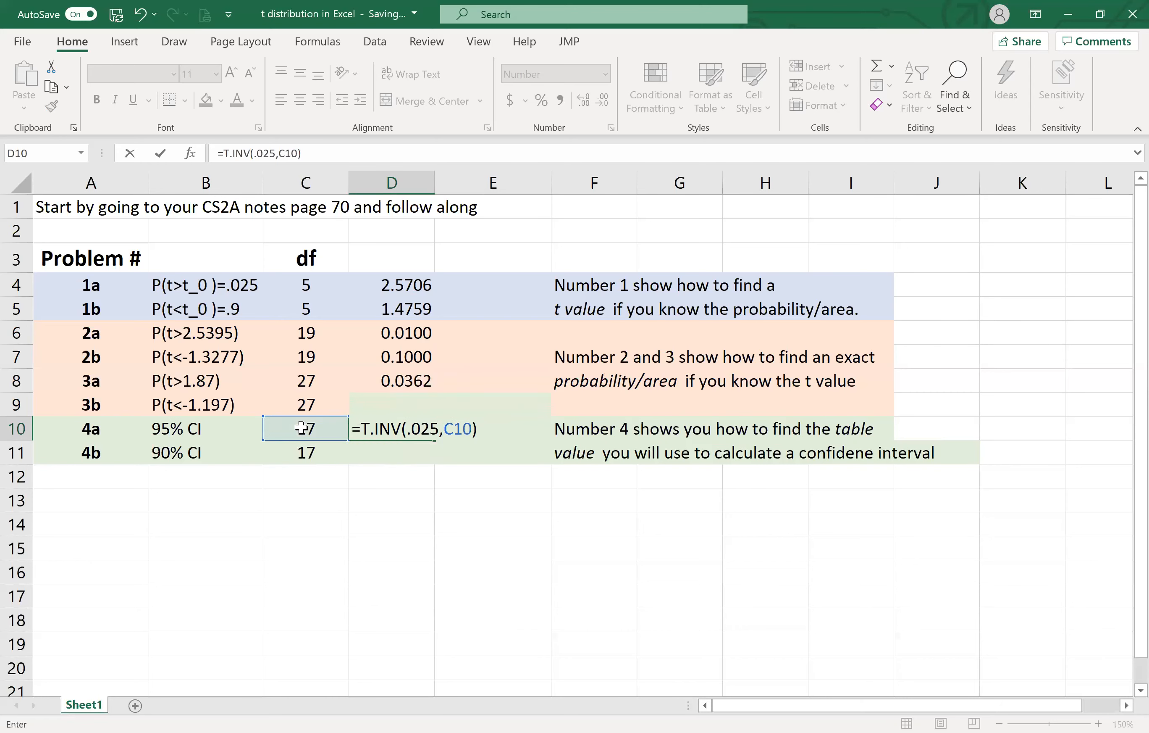
pyautogui.press('Return')
pyautogui.press('Up')
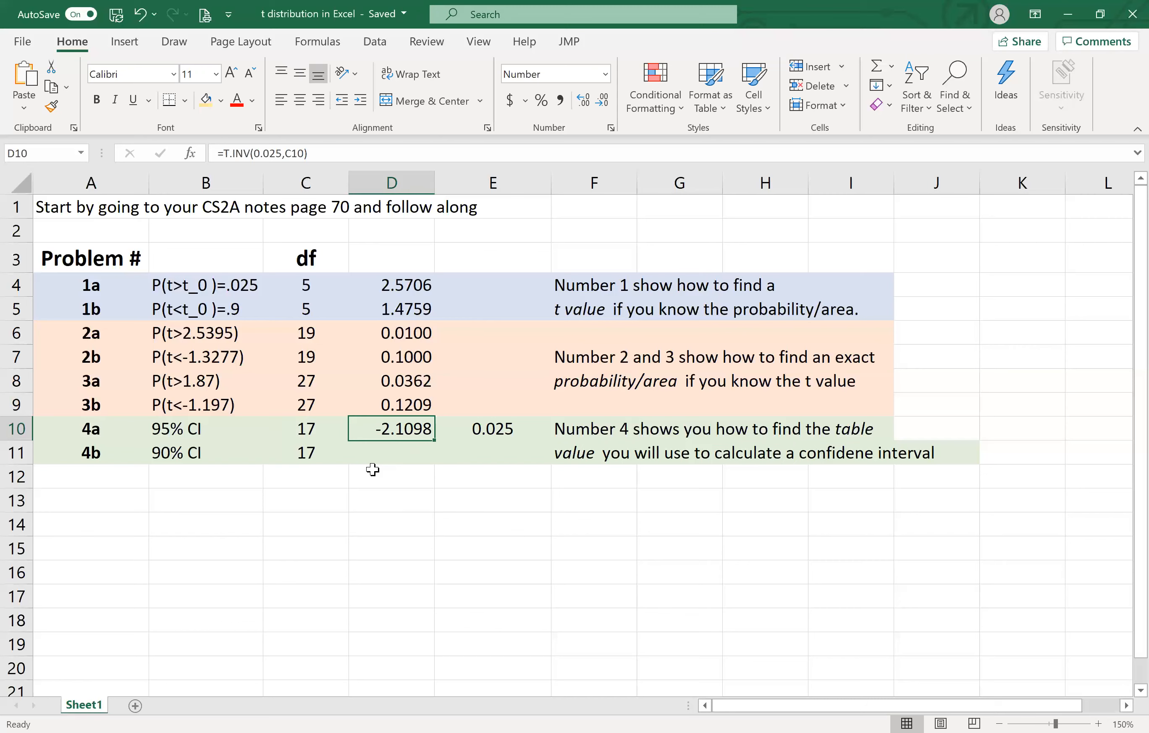
# - Calculate the tail area for problem 4b's 90% confidence interval in E11 with the formula =(1-.9)/2
pyautogui.click(494, 453)
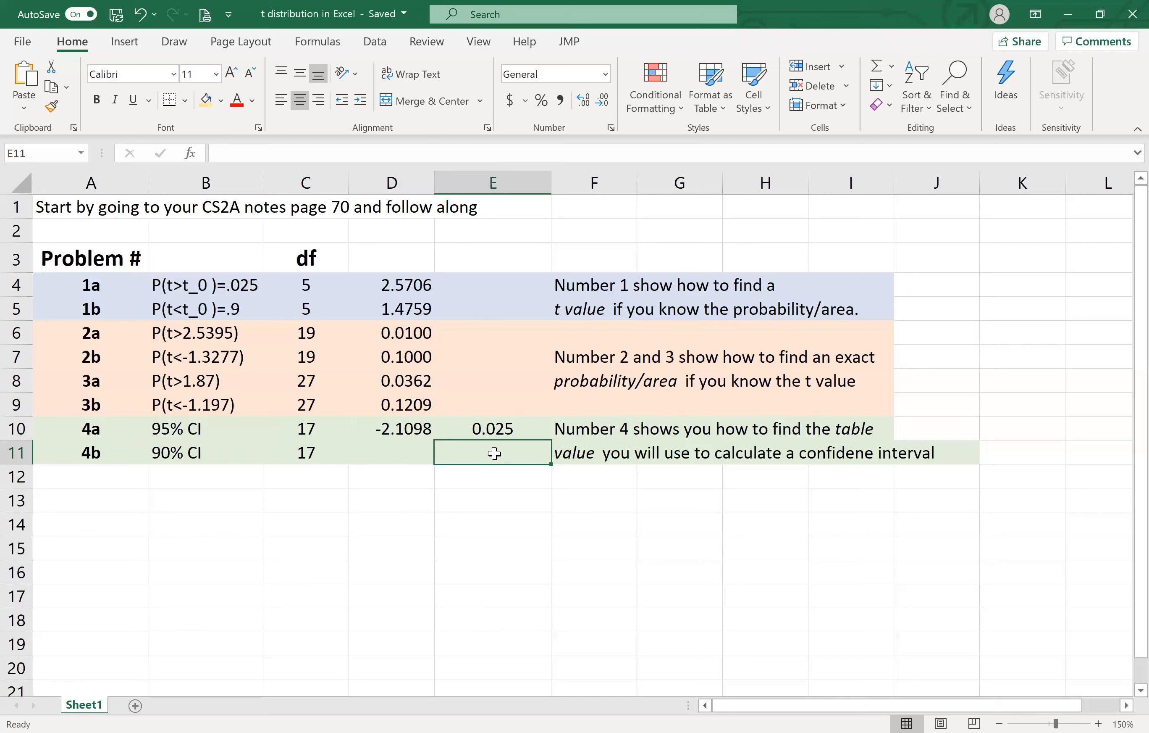
pyautogui.write('=(1-.9)')
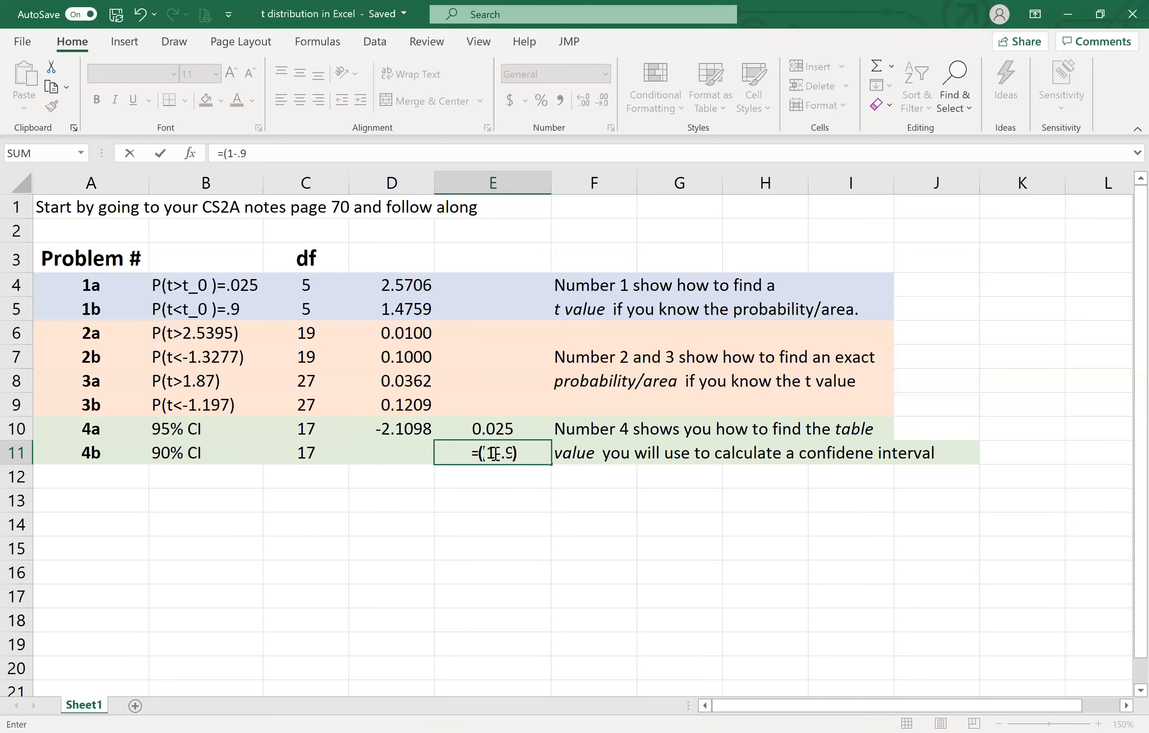
pyautogui.write('/2')
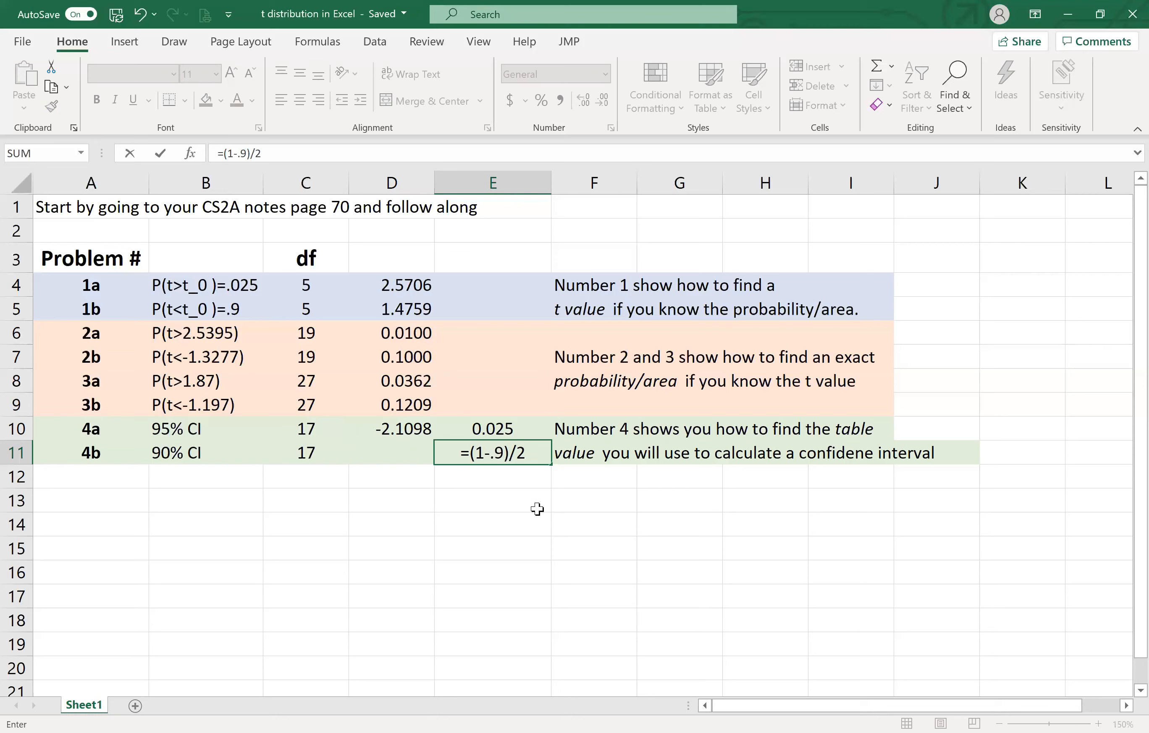
pyautogui.press('Return')
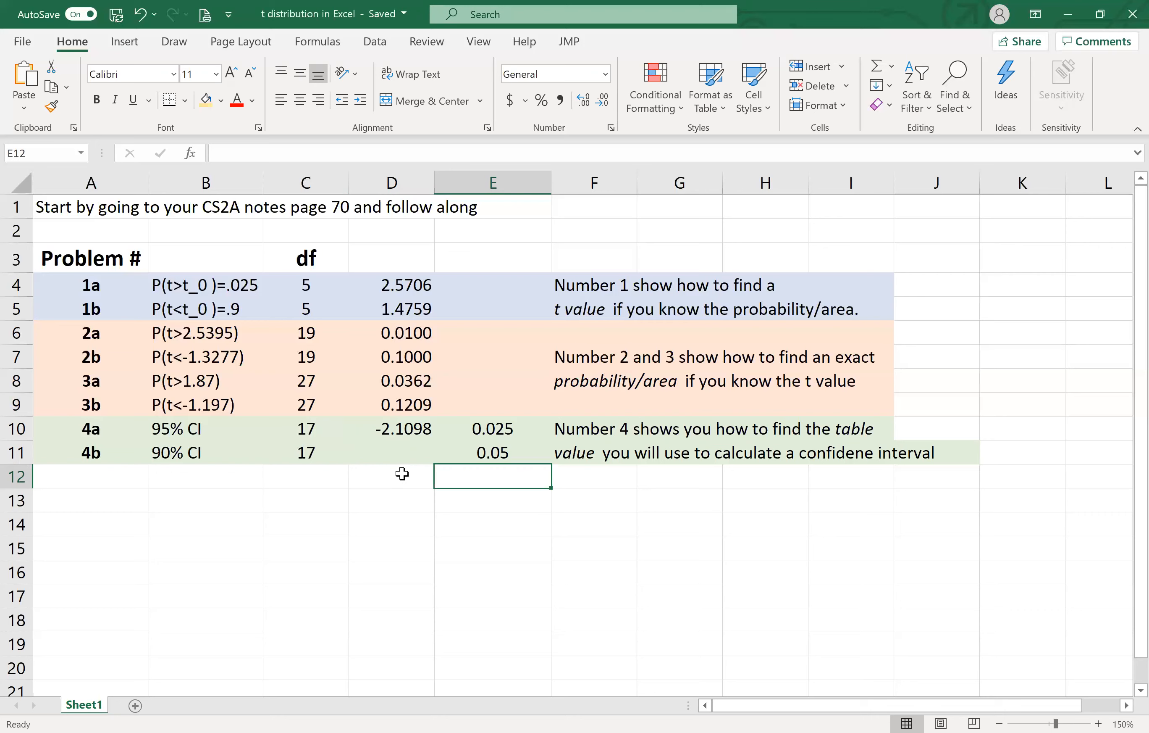
# - Calculate problem 4b's table value in D11 with T.INV, using the tail area from E11 and the degrees of freedom from C11
pyautogui.click(390, 456)
pyautogui.write('=')
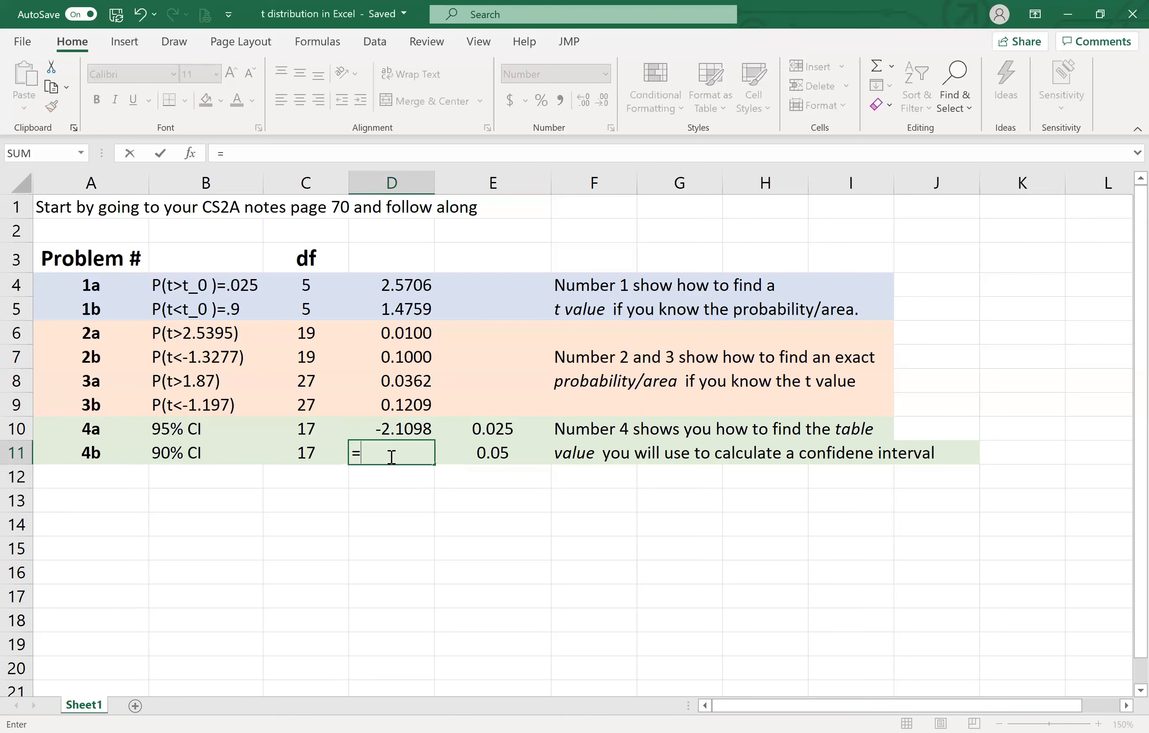
pyautogui.write('t.')
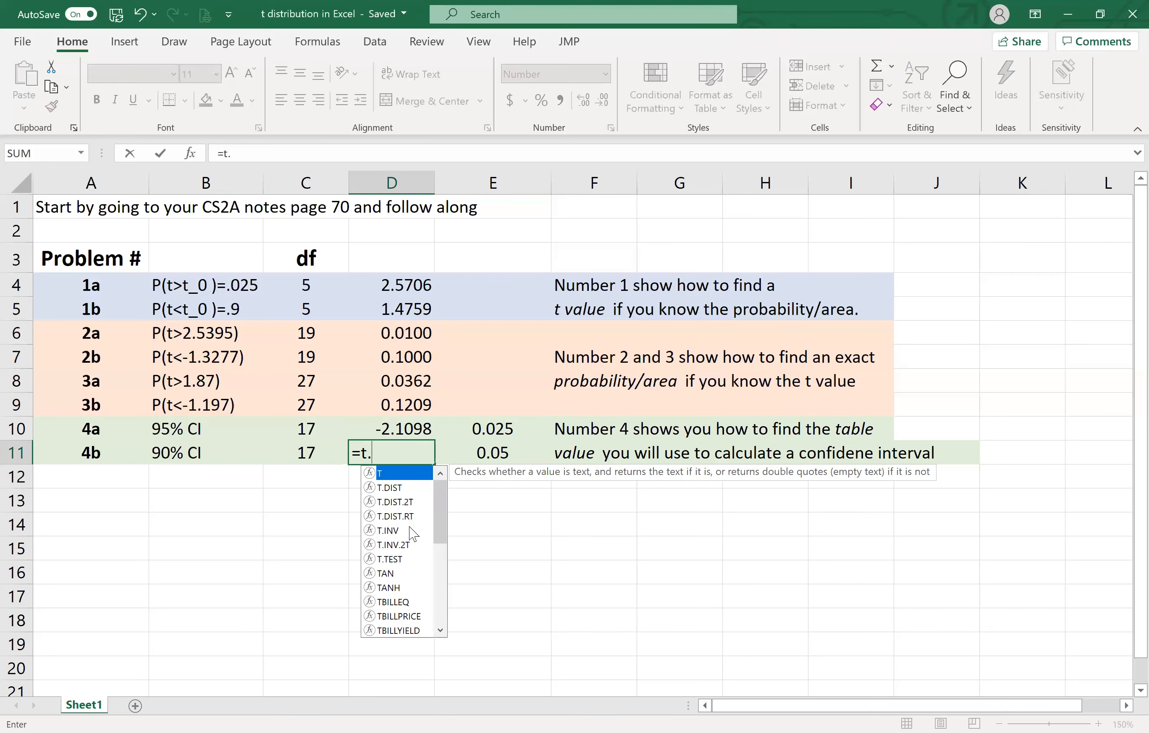
pyautogui.doubleClick(407, 530)
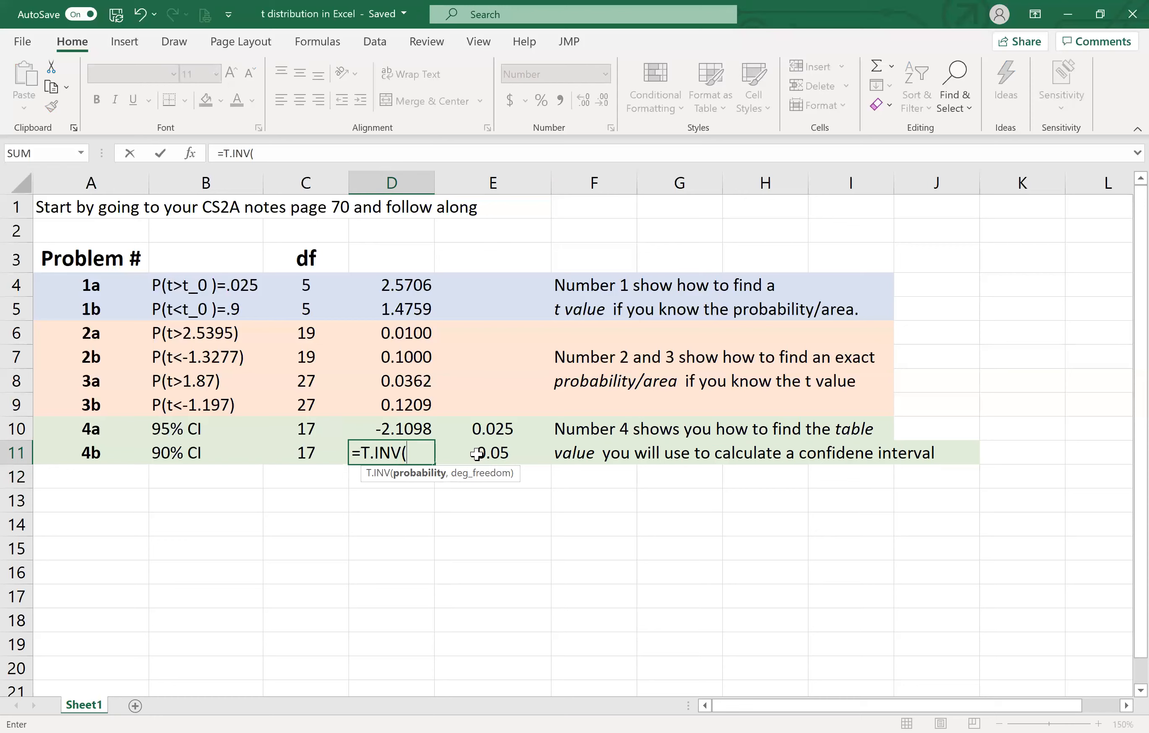
pyautogui.click(477, 453)
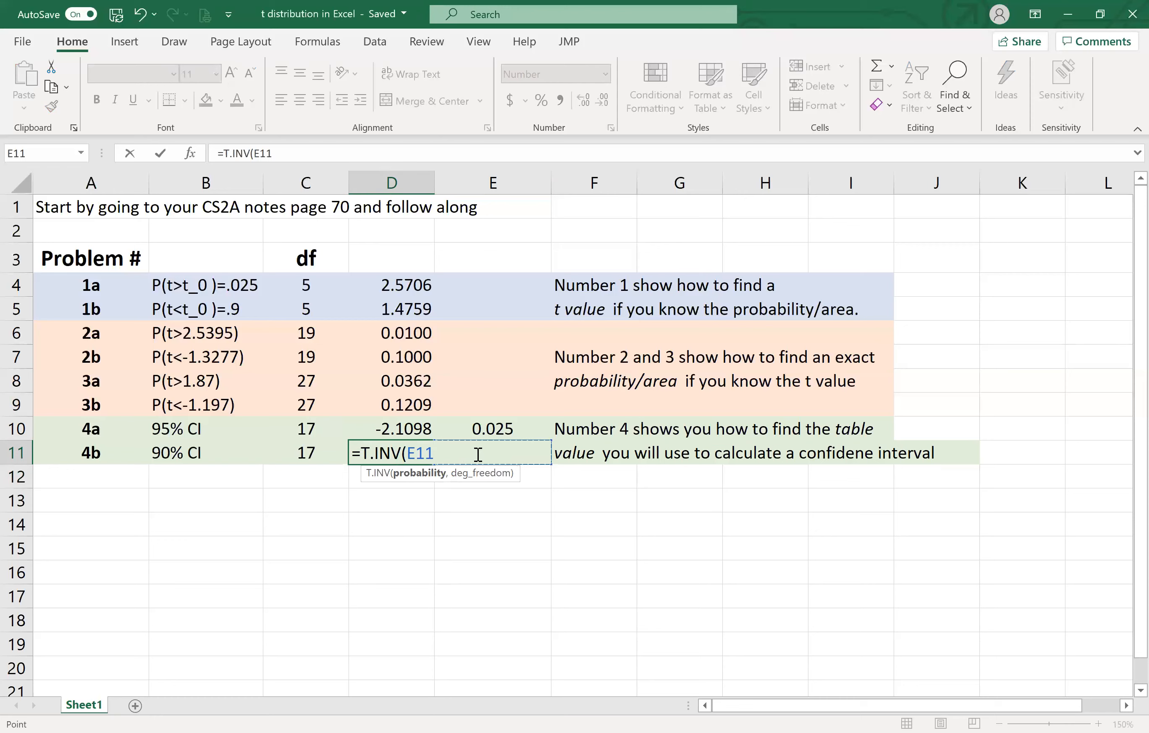
pyautogui.write(',')
pyautogui.click(311, 452)
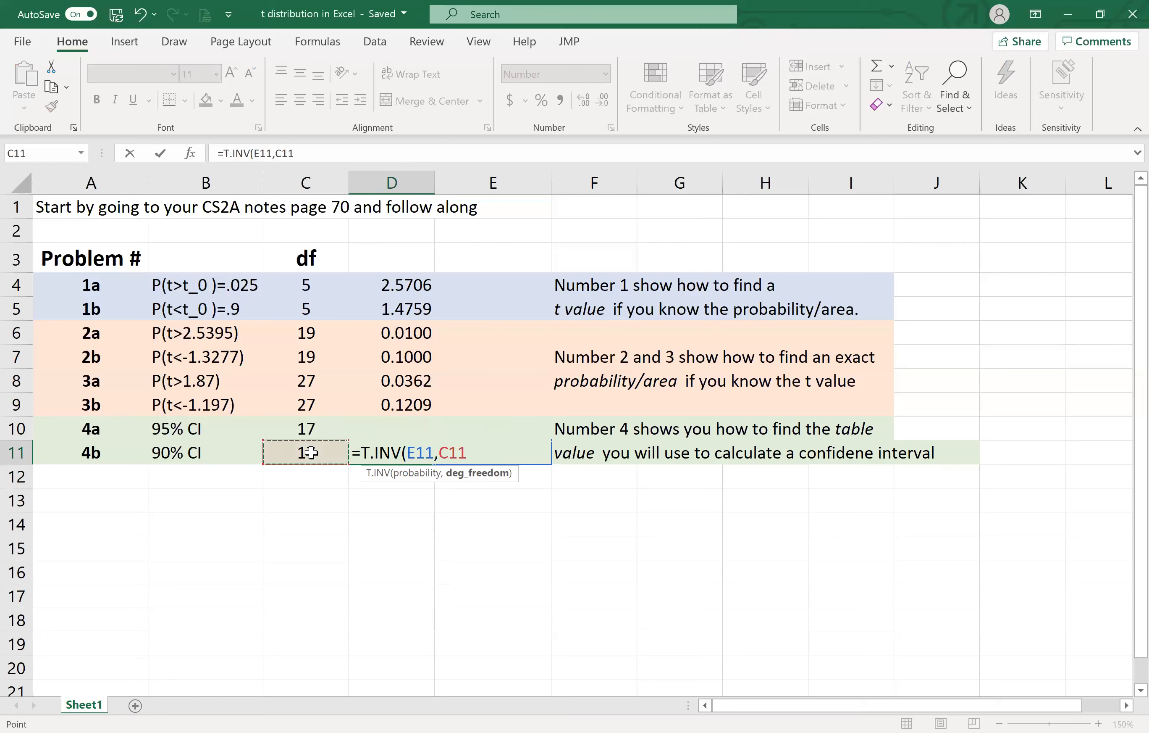
pyautogui.write(')')
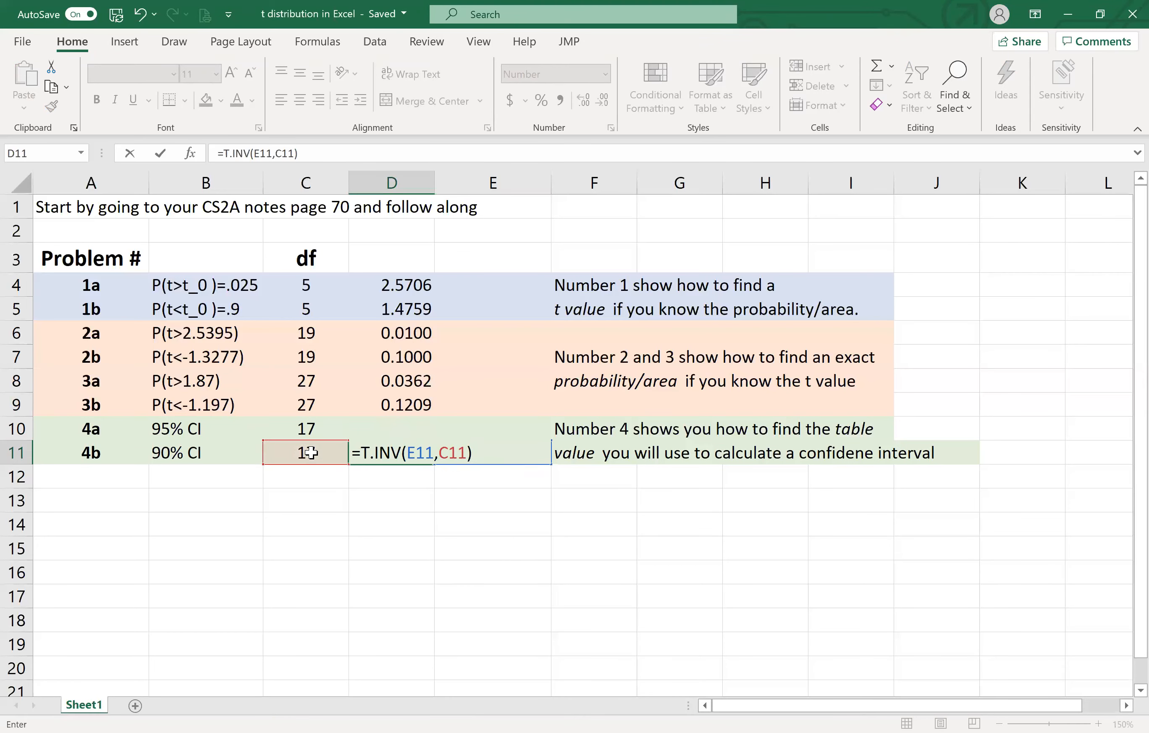
pyautogui.press('Return')
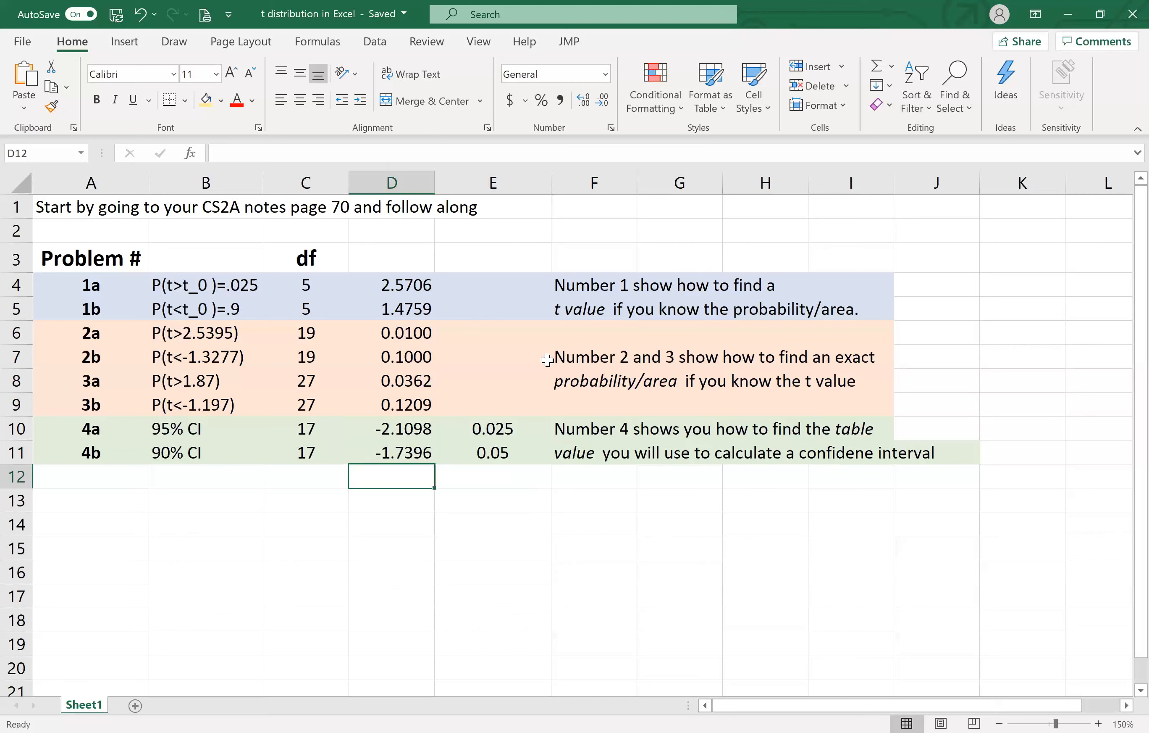
# - Highlight the probability results for problems 3a and 3b in D8:D9 with a standard yellow fill
pyautogui.click(387, 382)
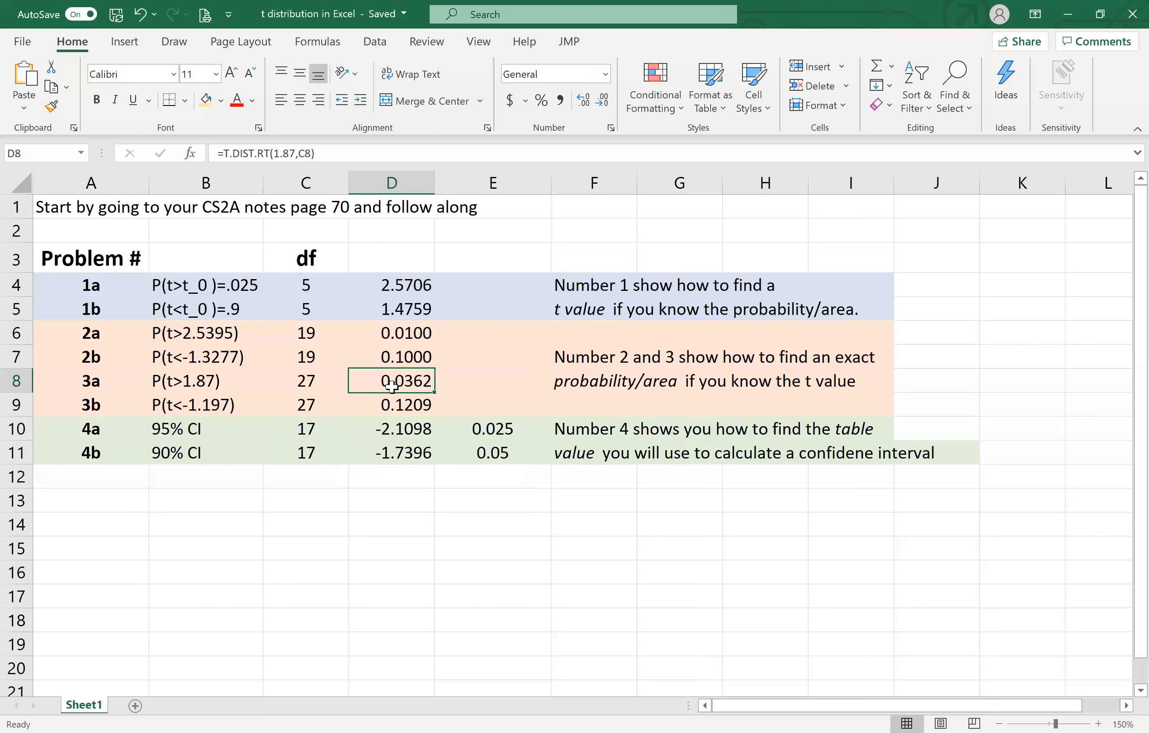
pyautogui.keyDown('shift'); pyautogui.click(406, 403); pyautogui.keyUp('shift')
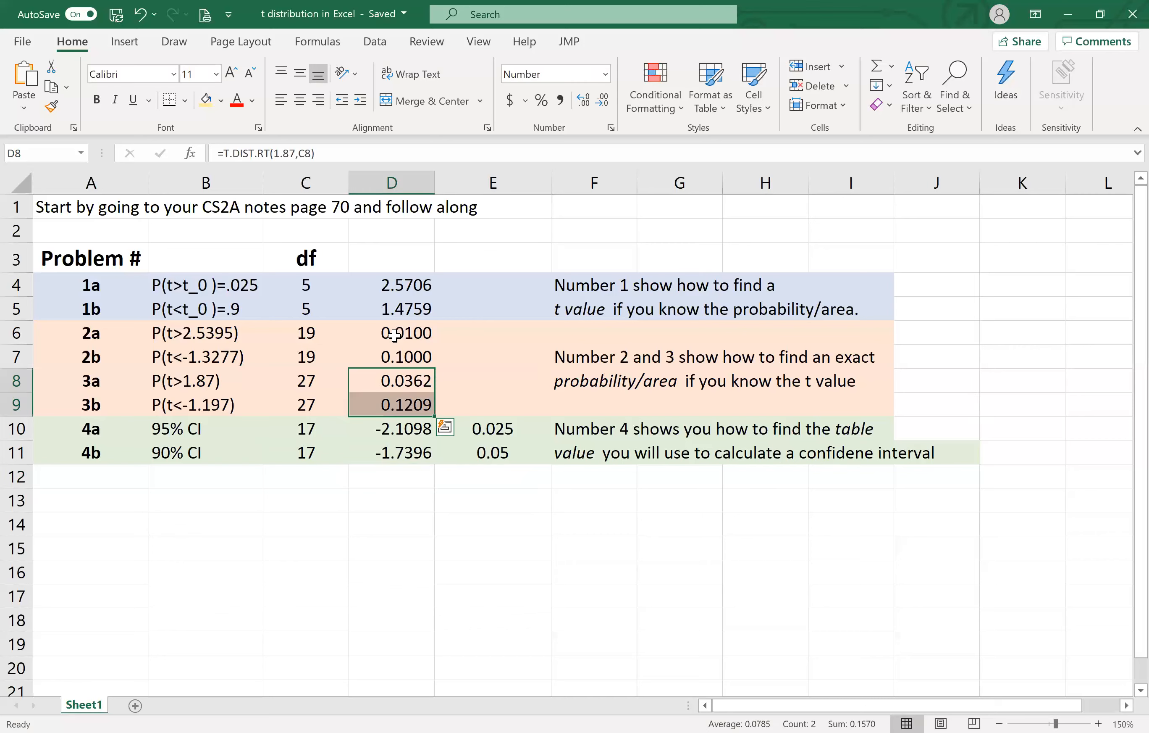
pyautogui.click(222, 103)
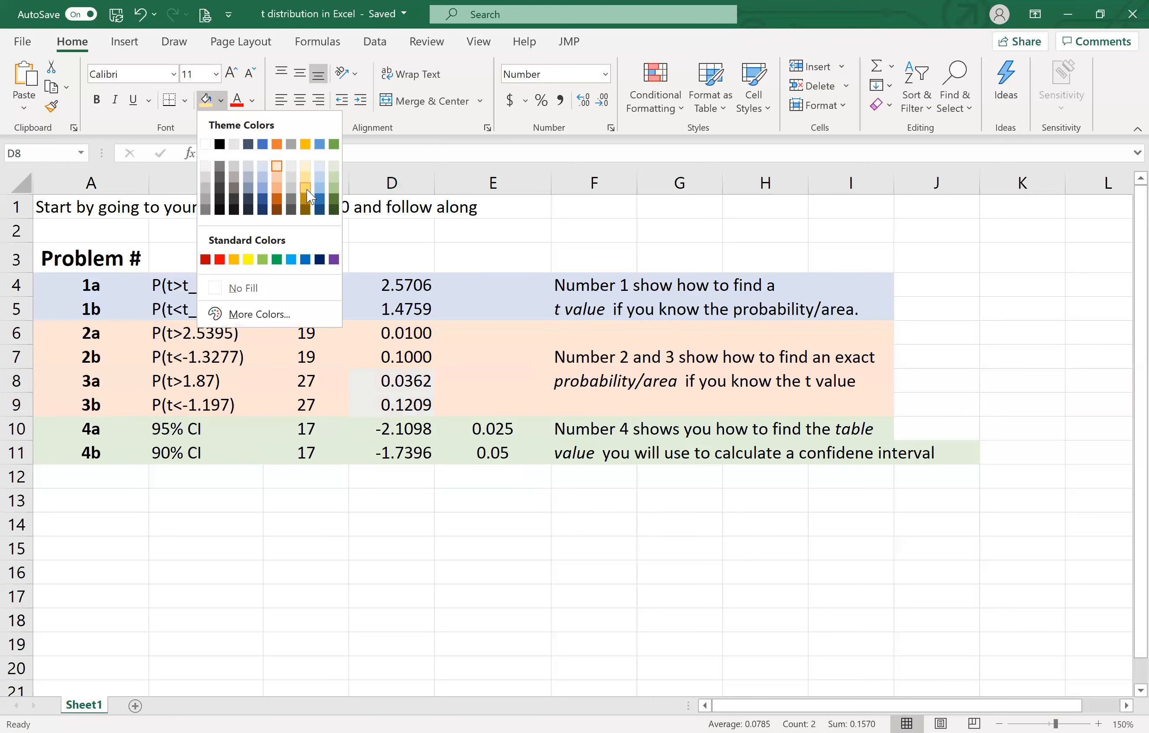
pyautogui.click(248, 260)
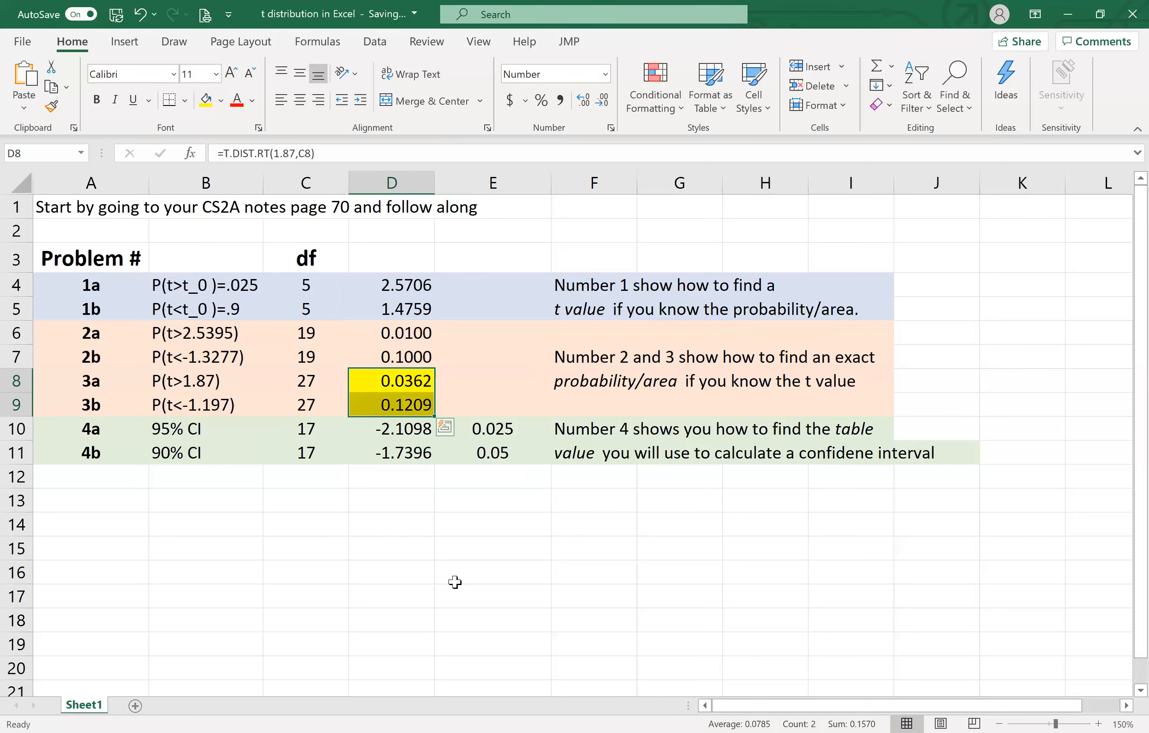
pyautogui.click(455, 582)
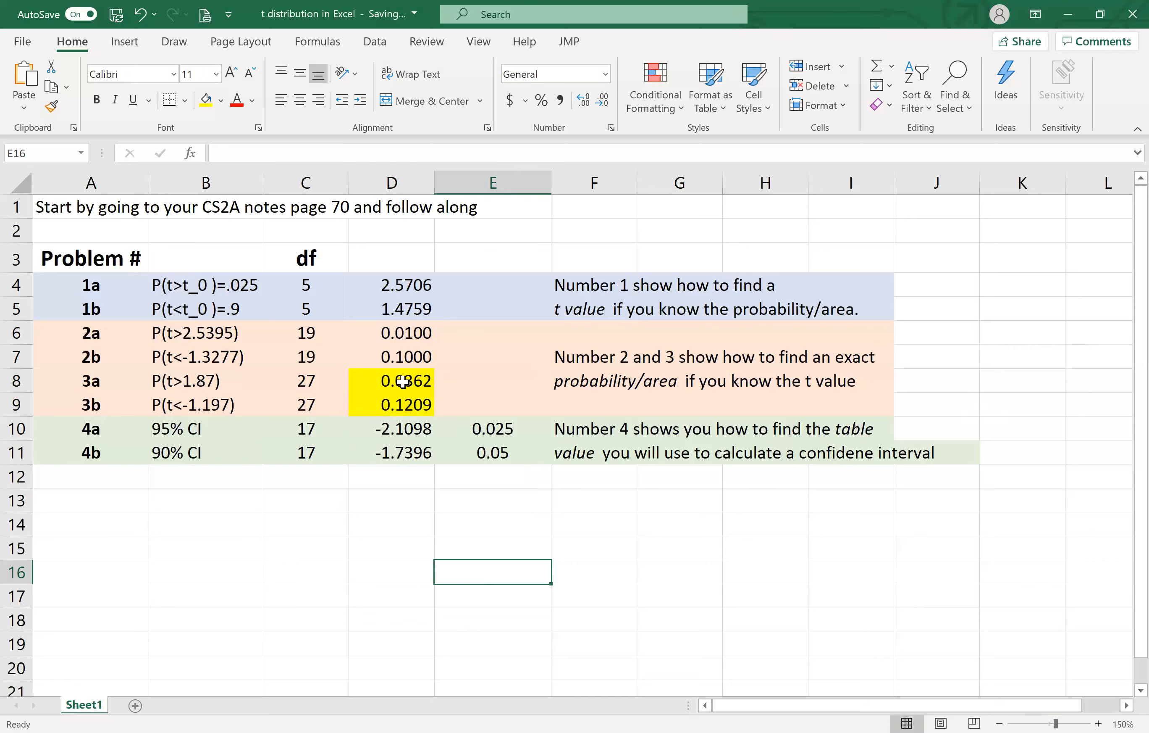